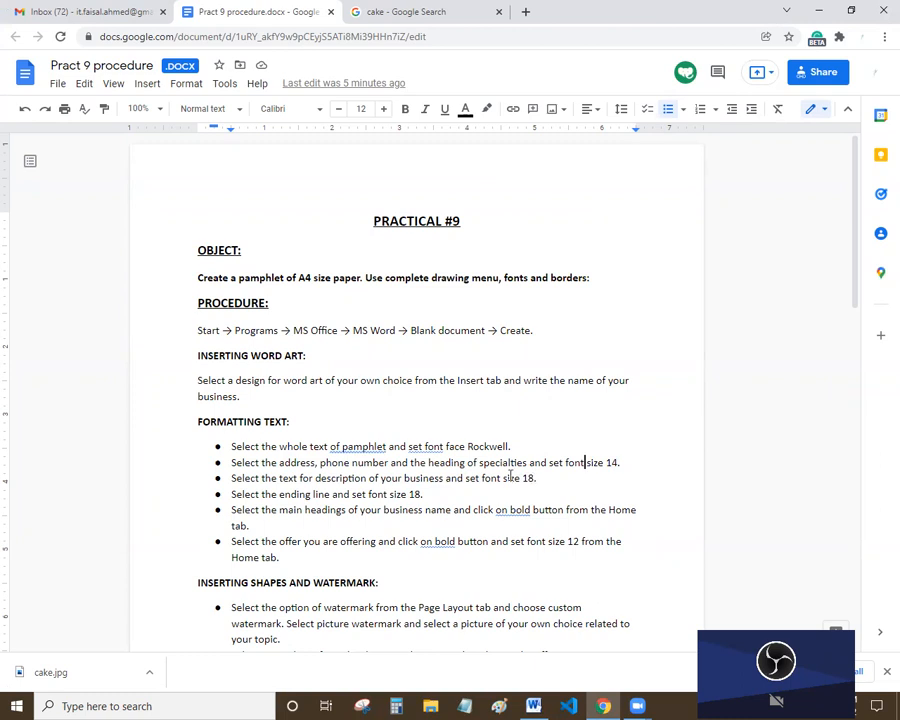
- Switch to the Word pamphlet and add a "DESCRIPTION:" heading on a new line below the address
type(":")
left_click(323, 438)
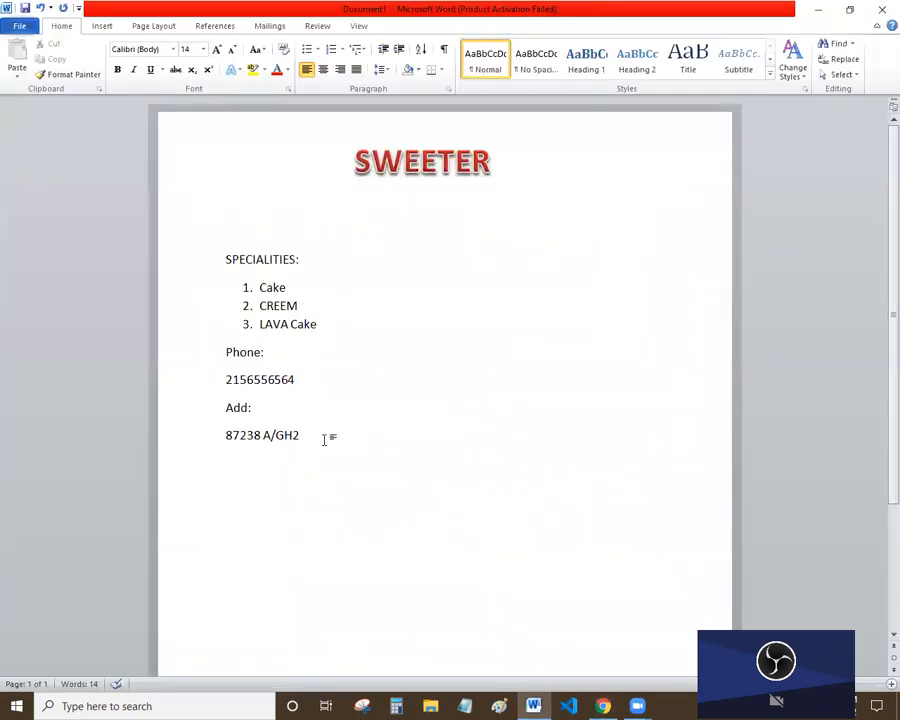
key("Return")
type("DESCRIPTION")
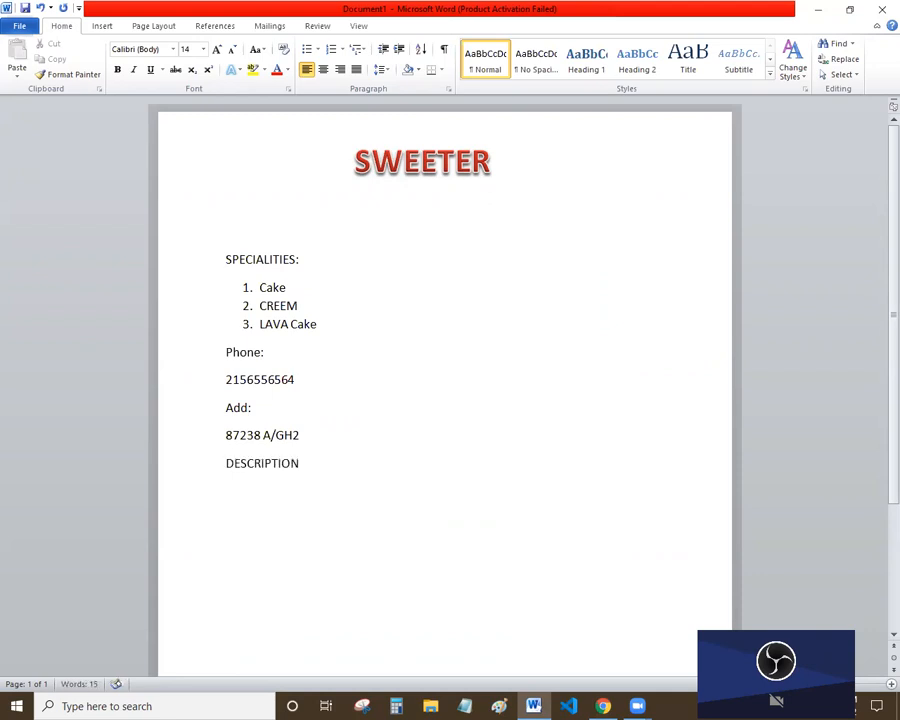
type(":")
key("Return")
- Write below the heading: "We provide sweet taste of organic cake from our franchises and make healthy body with superb taste."
type("We provide sweet")
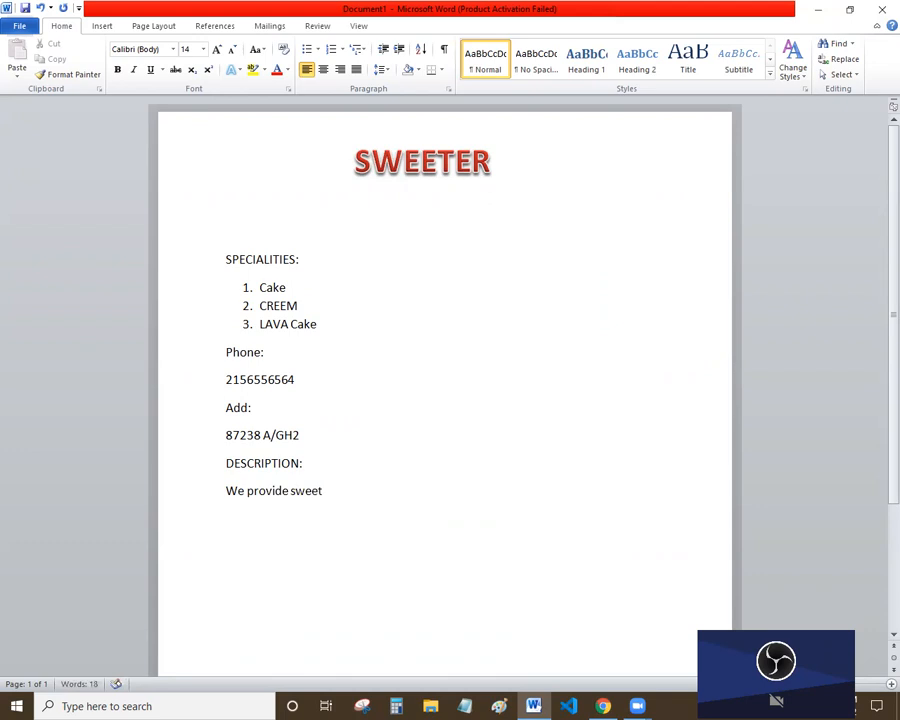
type(" taste ")
type("of ")
type("oragn")
type("ic ")
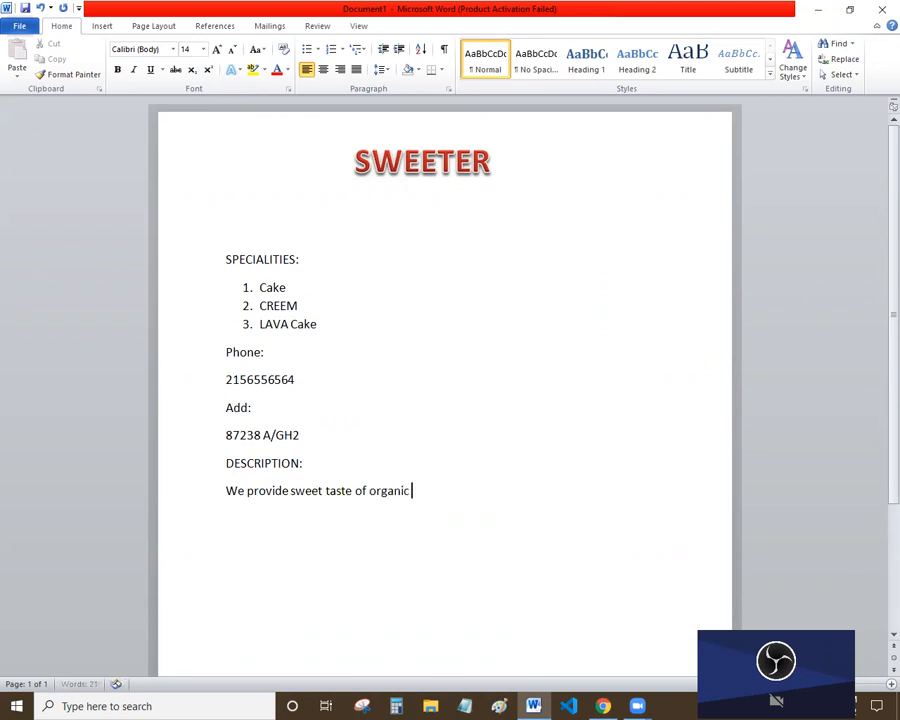
type("cake from our ")
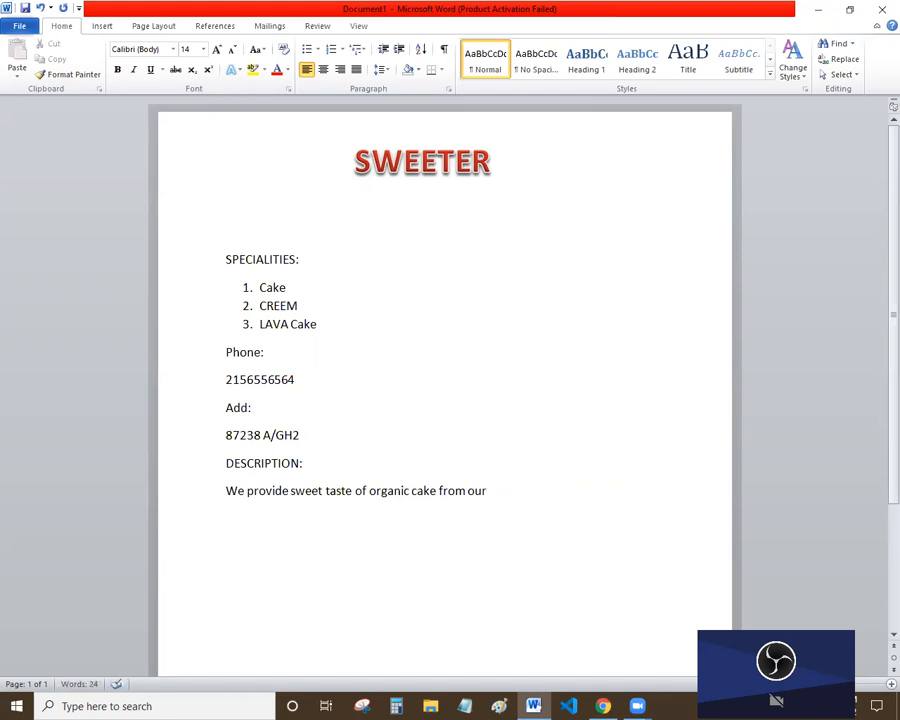
type("franchises and make ")
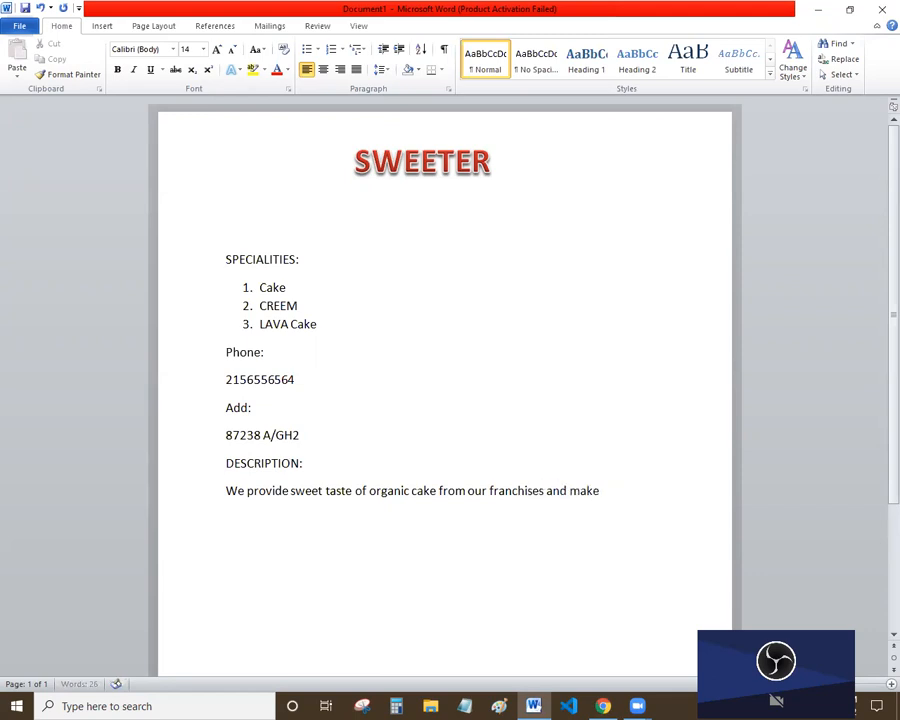
type("healthy")
type("body")
type(" with")
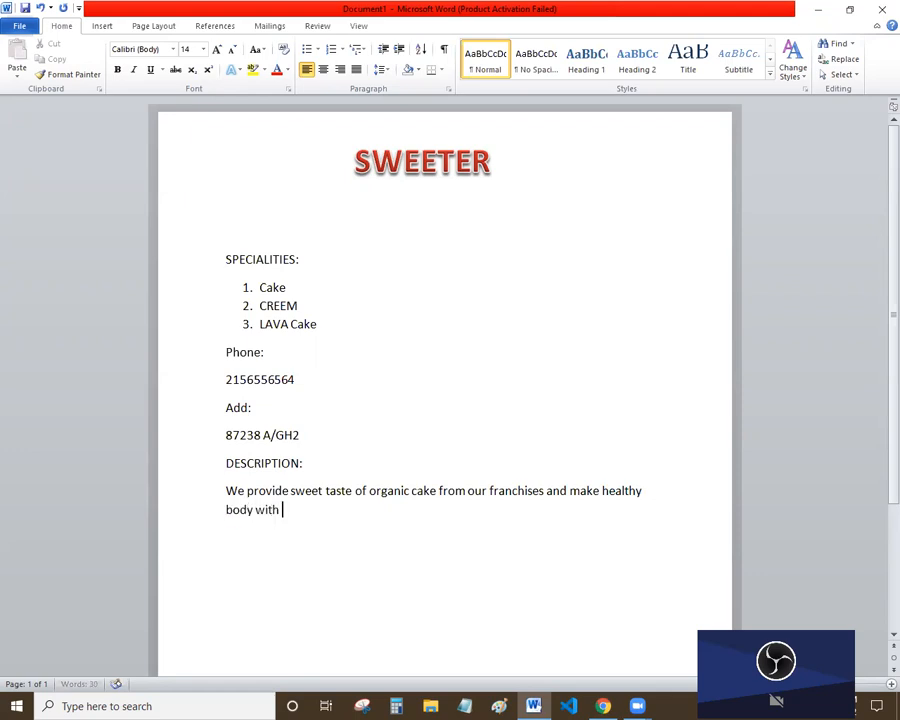
type(" superb taste.")
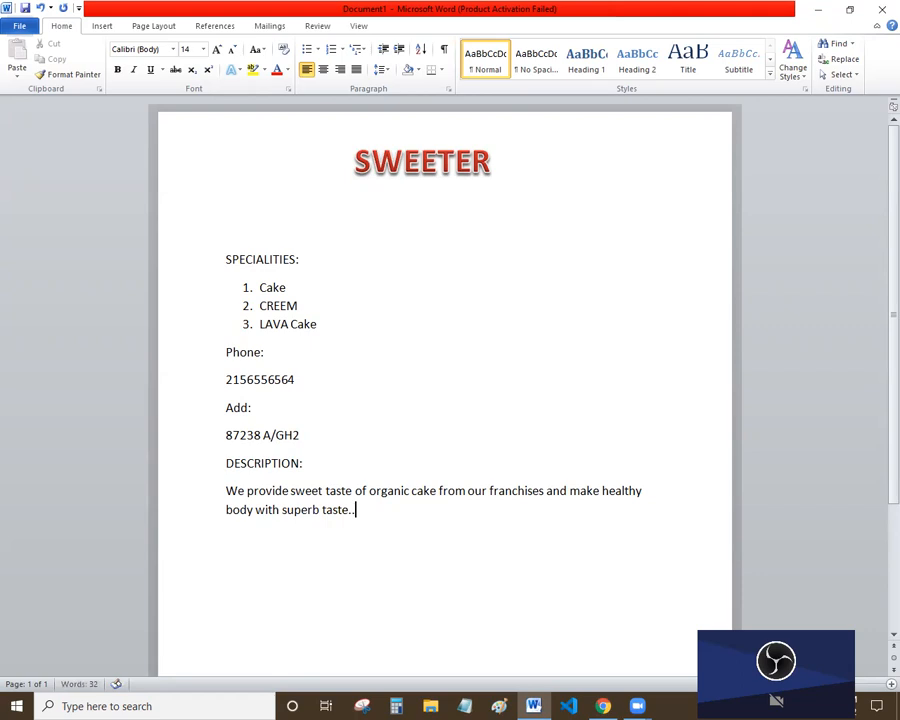
key("Return")
- Consult the Google Docs procedure for the description's formatting, and in Word set the description heading and paragraph to font size 18
key("alt+Tab")
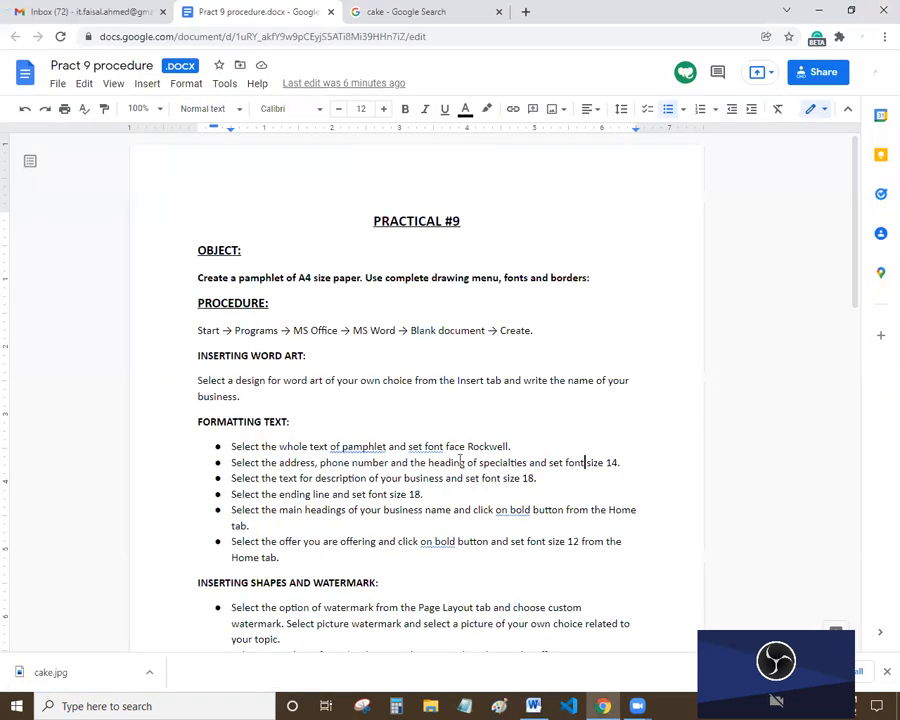
left_click_drag(317, 478, 448, 478)
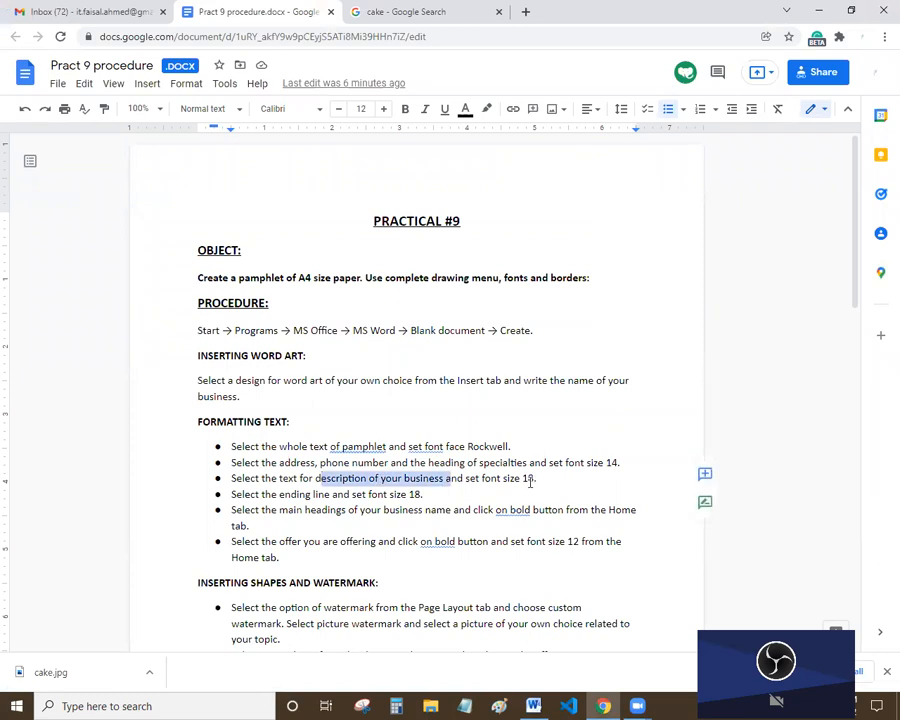
key("alt+Tab")
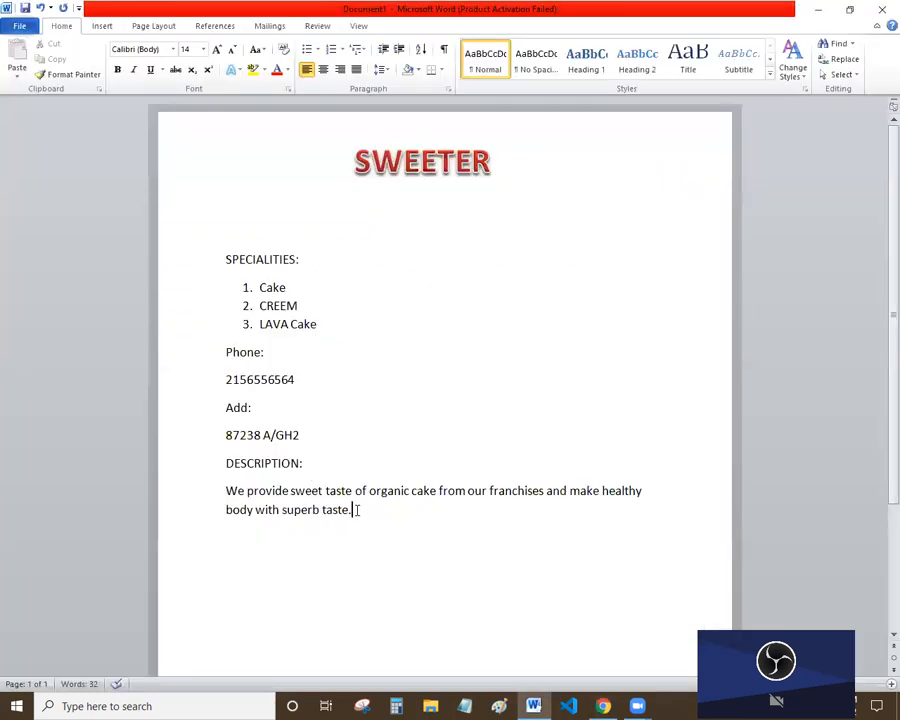
left_click_drag(357, 511, 254, 473)
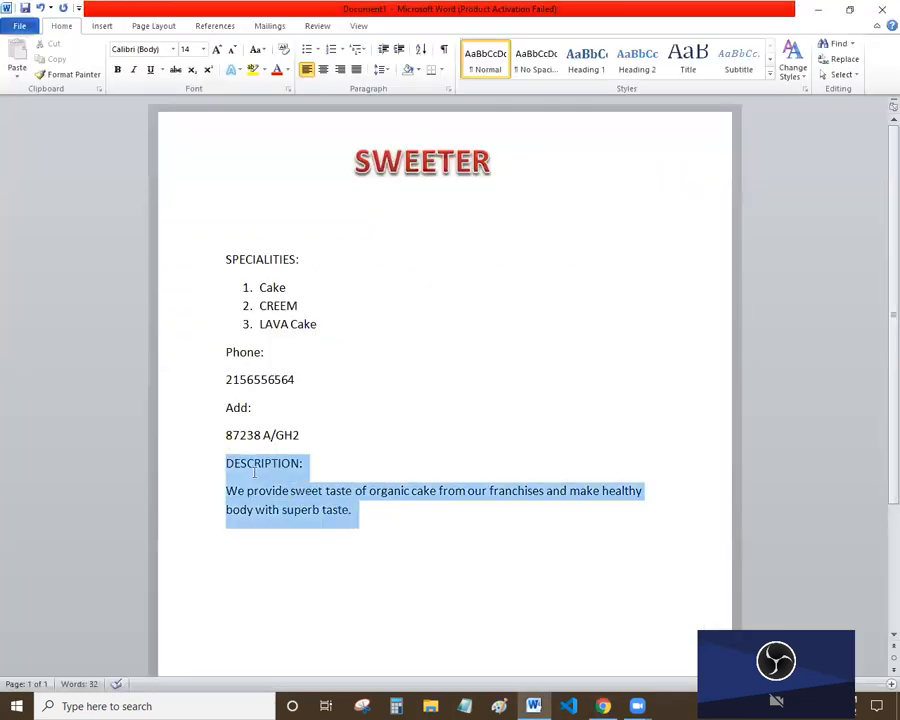
left_click(189, 52)
type("1")
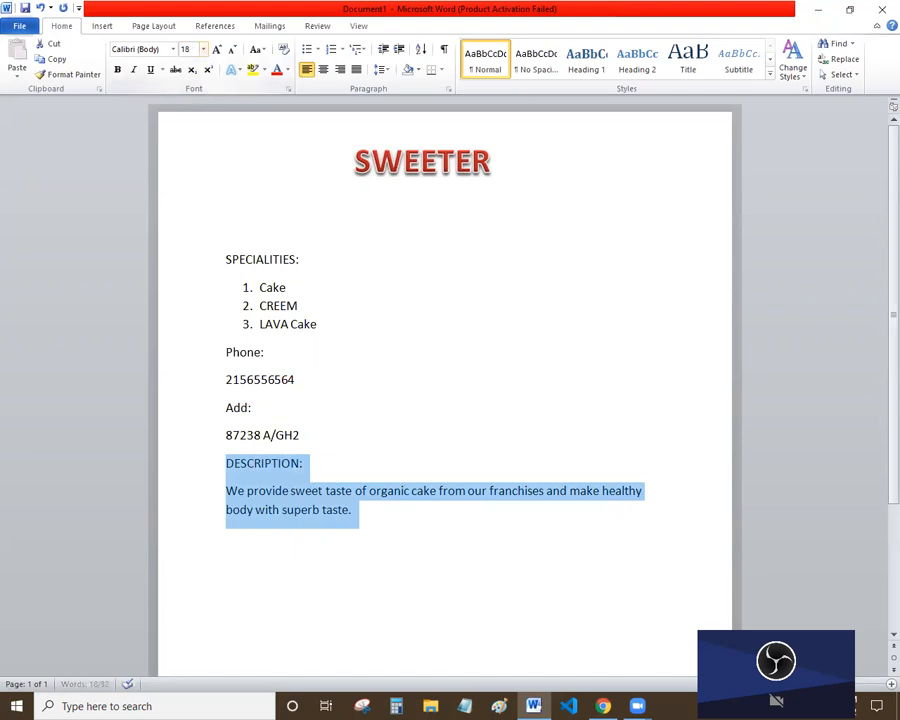
key("Return")
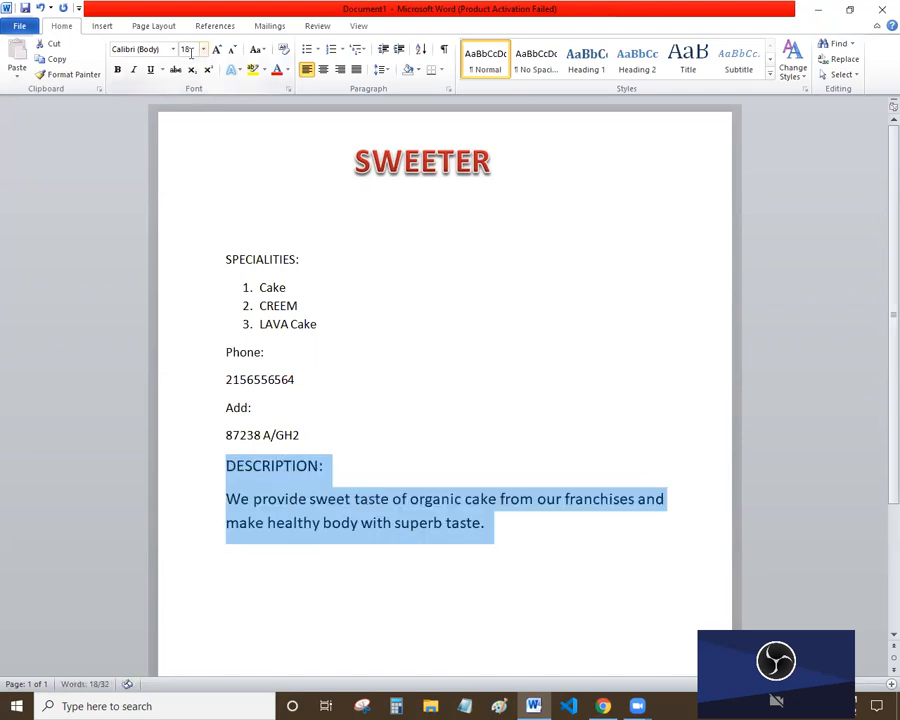
left_click(451, 524)
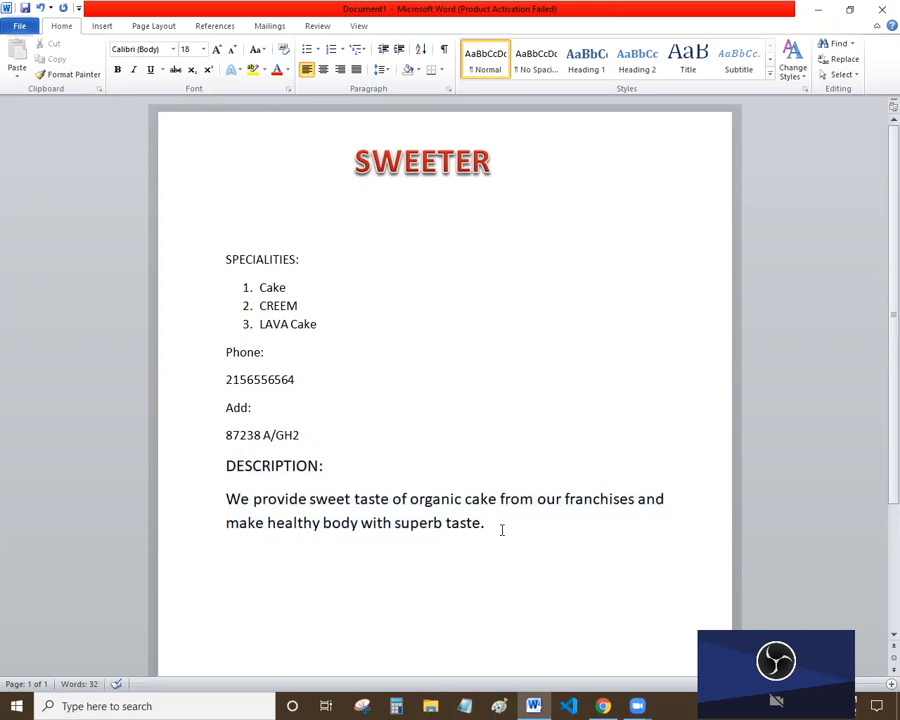
- Recheck the procedure in Google Docs, and in Word change the font of all body text below the SWEETER WordArt to Rockwell
key("alt+Tab")
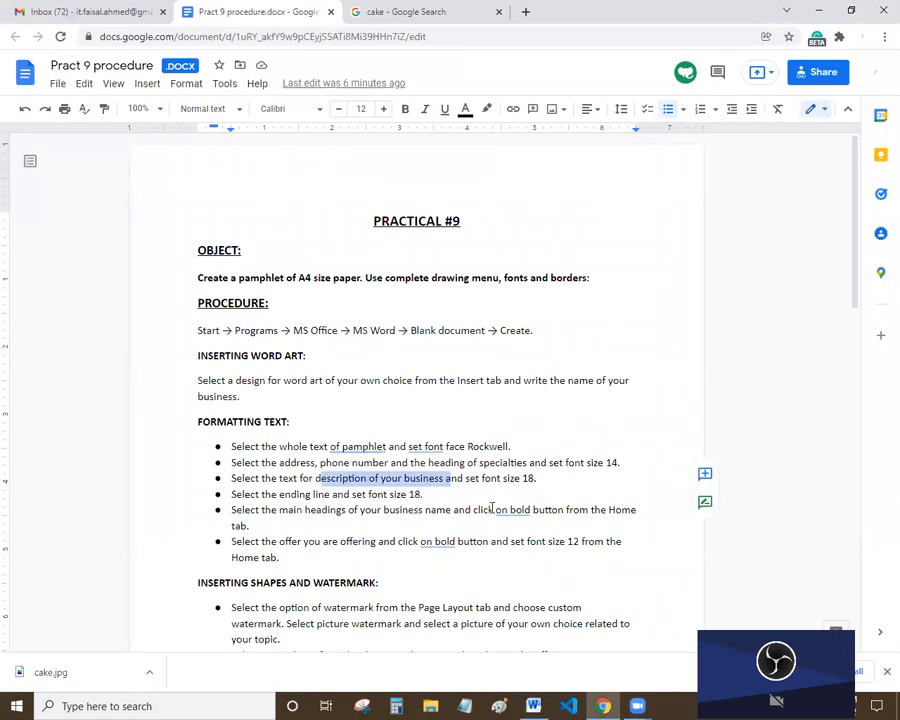
key("alt+Tab")
left_click_drag(498, 528, 170, 217)
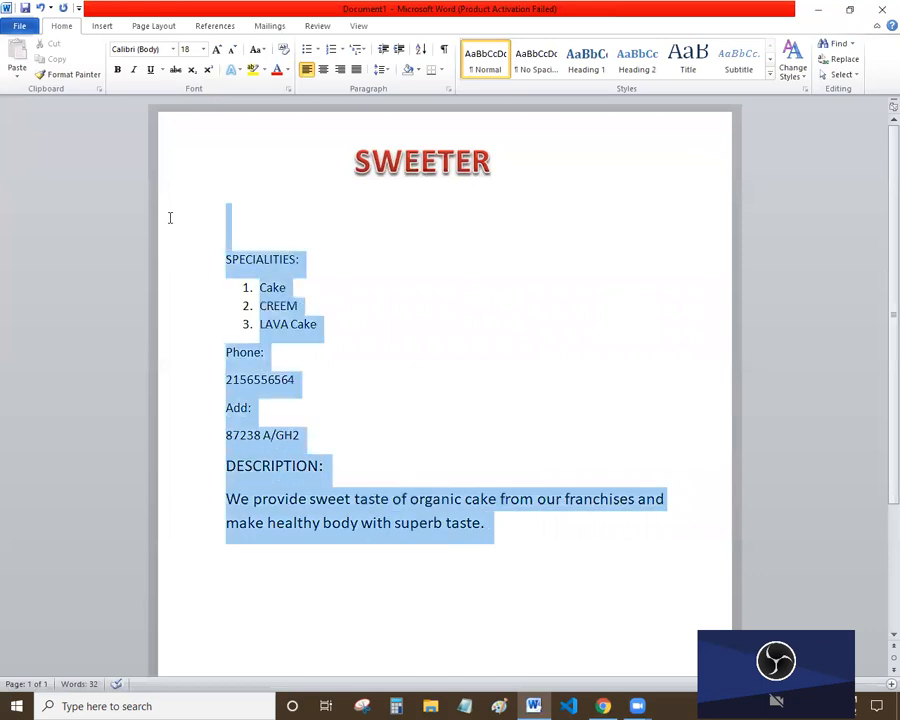
left_click(149, 50)
type("Rockwell")
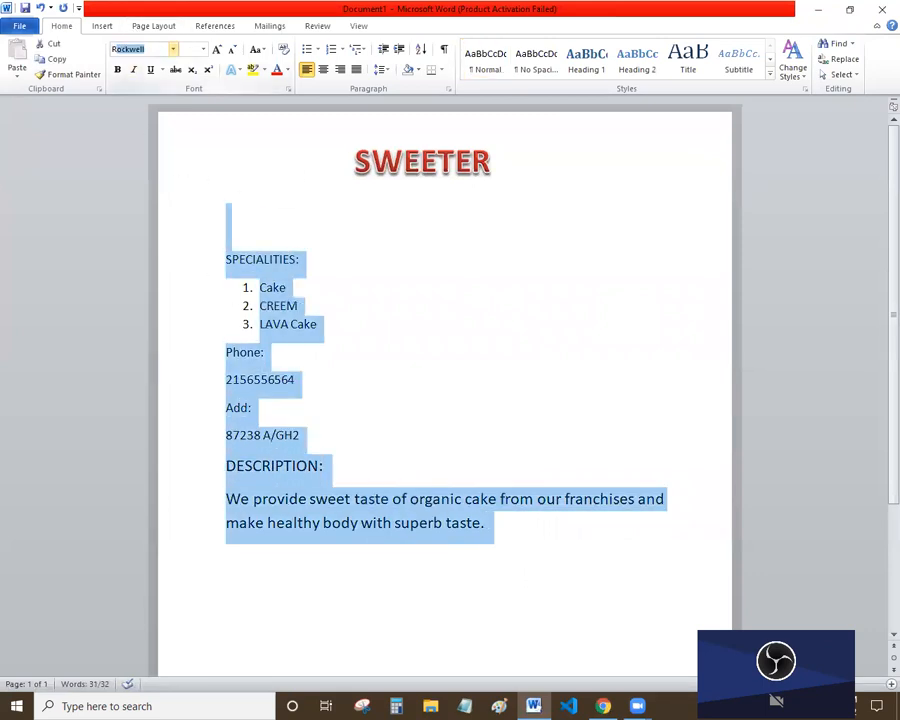
key("Return")
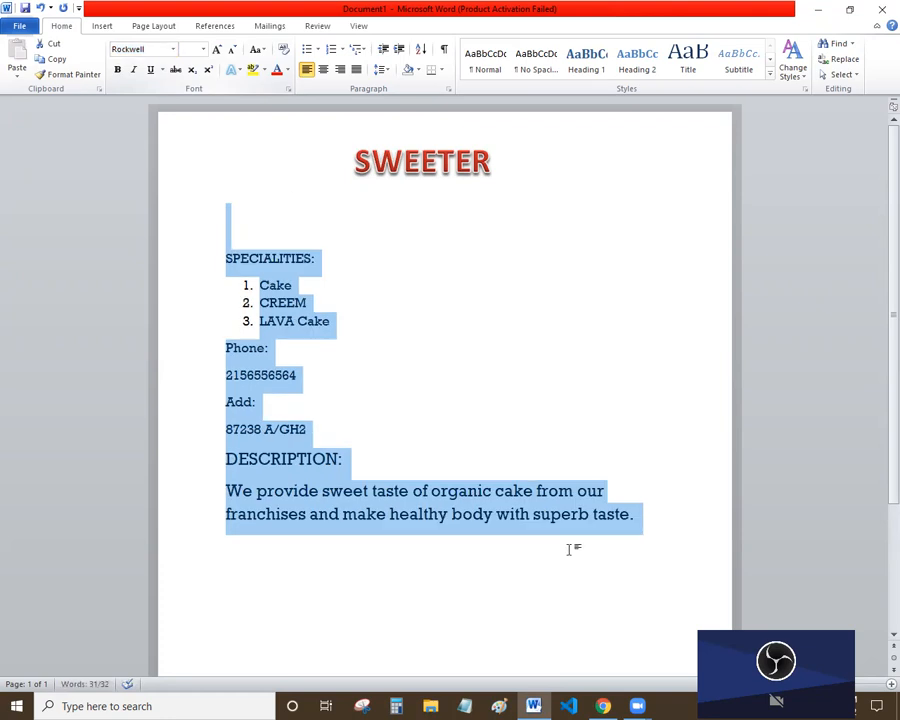
left_click(582, 542)
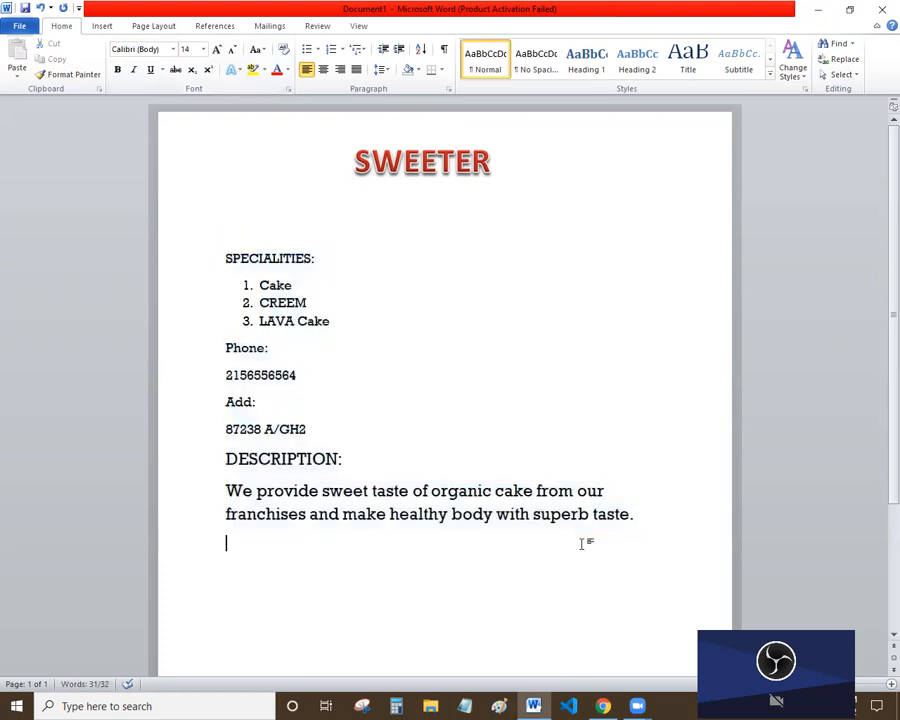
- Insert two blank lines between the address and the DESCRIPTION heading
left_click(320, 431)
key("Return")
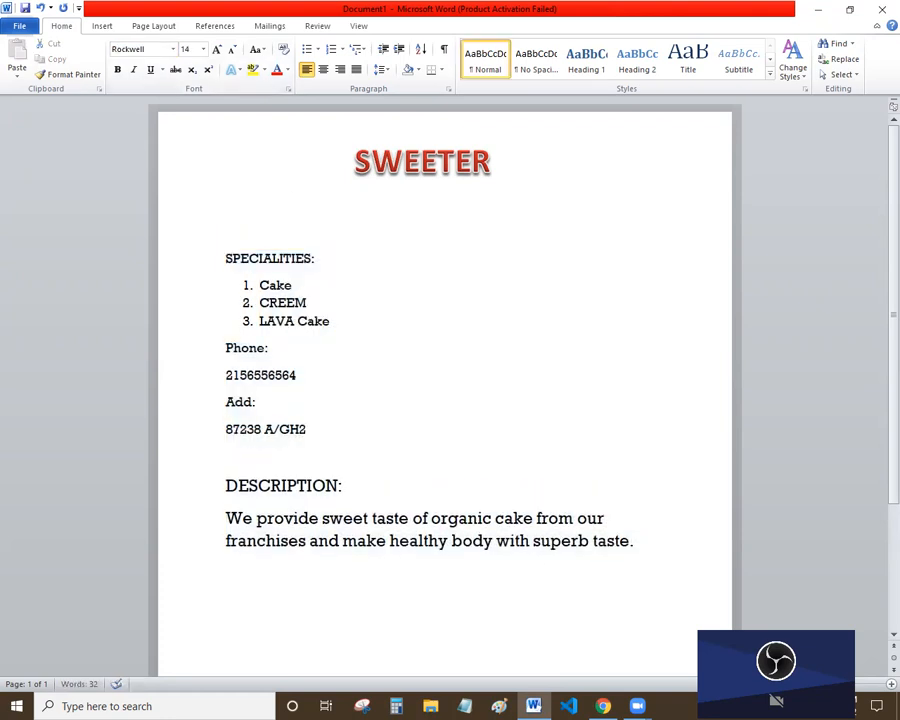
key("Return")
- Check the ending-line instruction in Google Docs, and in Word add "Happy New Year Deal !!!" a few blank lines below the description paragraph
scroll(431, 560, "down", 3)
left_click(418, 472)
key("alt+Tab")
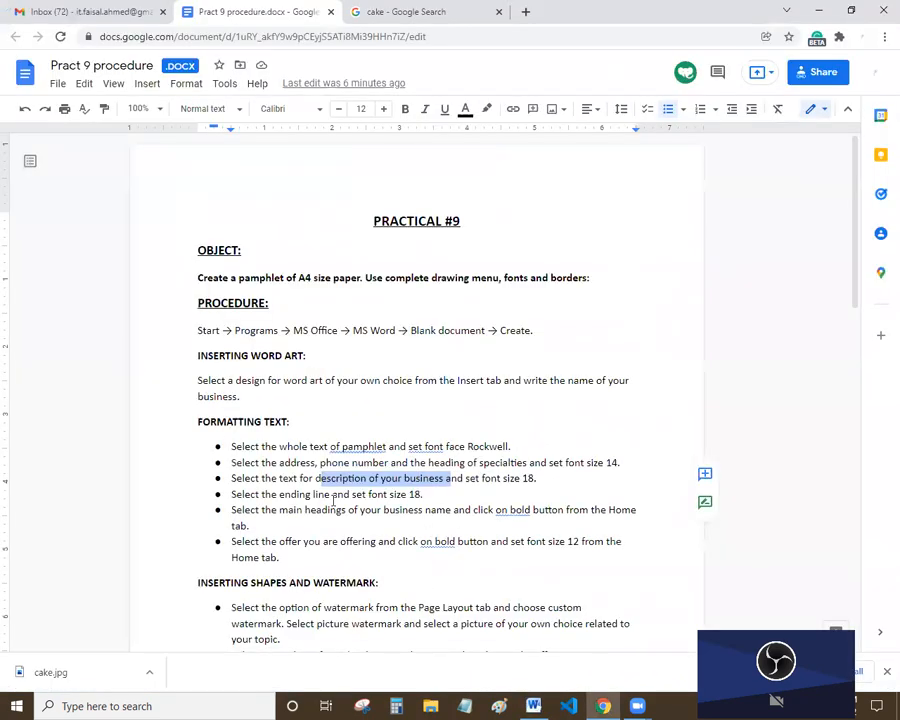
key("alt+Tab")
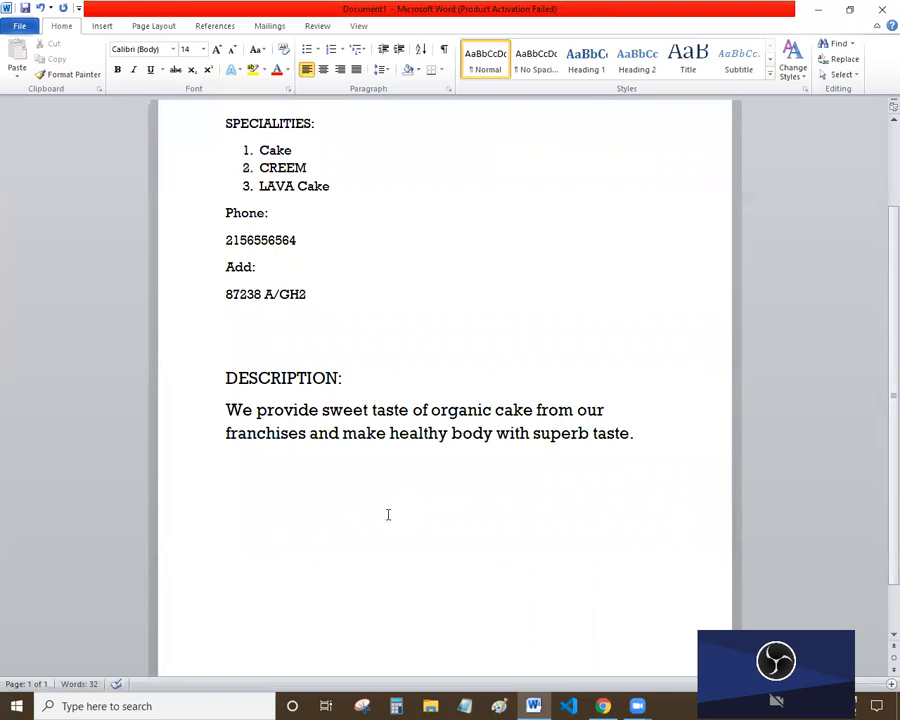
key("Return")
key("Return")
key("Return")
key("Return")
type("Happy")
type(" New")
type("Uear")
key("BackSpace")
key("BackSpace")
key("BackSpace")
key("BackSpace")
type("Year Deal")
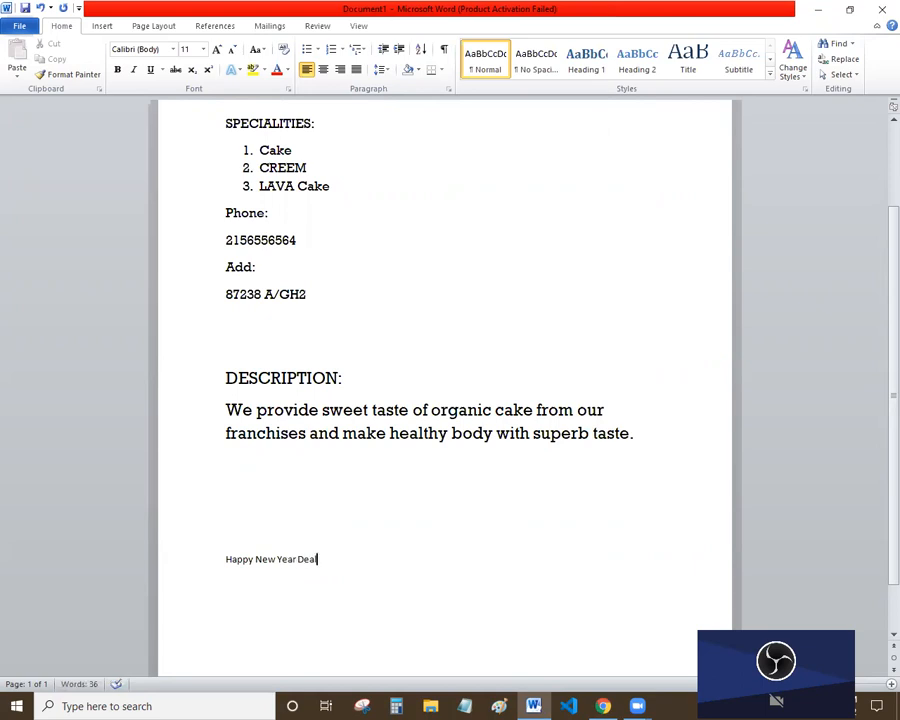
type(" !!!!")
key("BackSpace")
- Check the required size for the ending line in Google Docs, and in Word set the "Happy New Year Deal !!!" line to size 18
key("shift+Up")
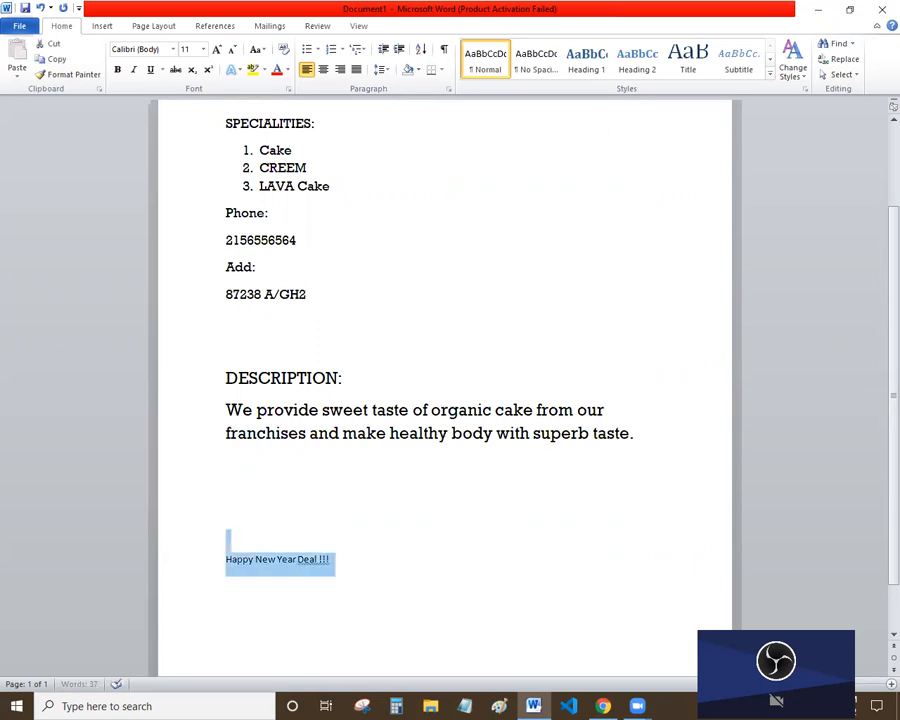
key("alt+Tab")
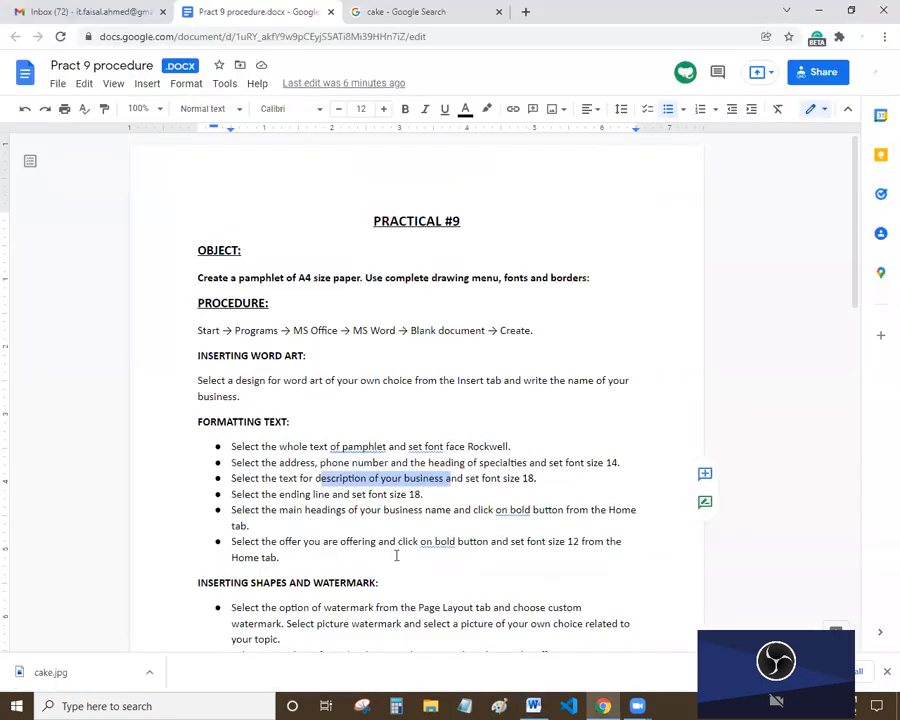
left_click_drag(297, 489, 423, 494)
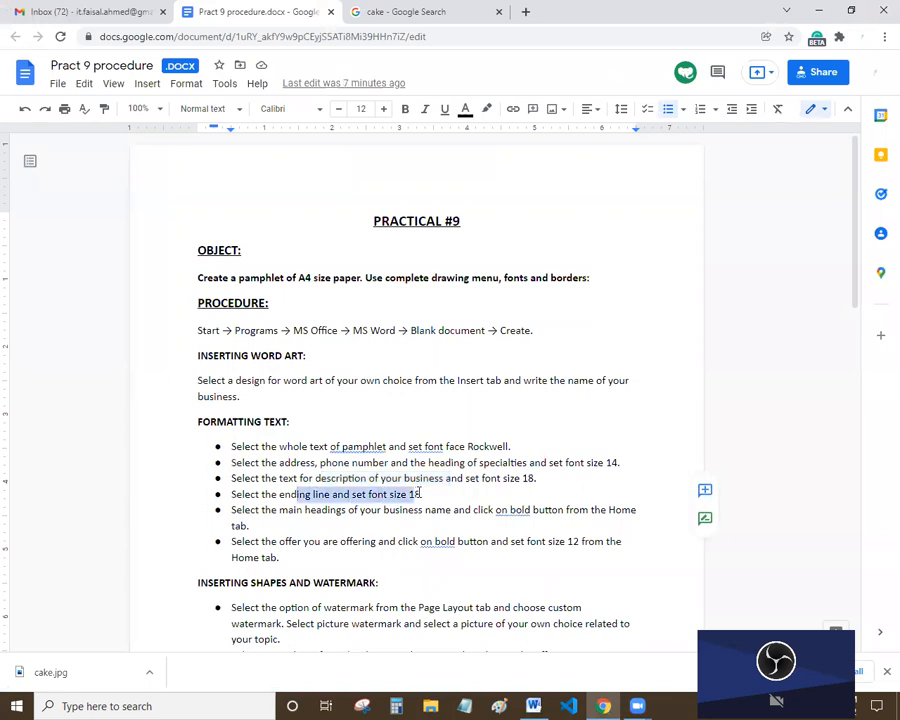
key("alt+Tab")
left_click(186, 48)
type("18")
key("Return")
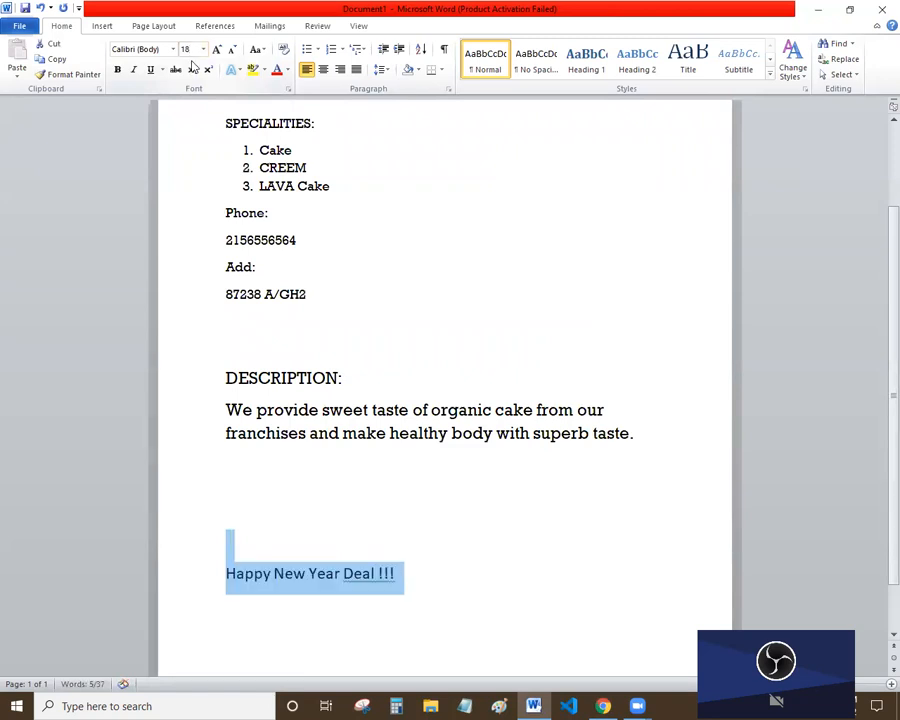
- Change the font of the "Happy New Year Deal !!!" line to Rockwell and centre it
left_click(139, 48)
type("Rockwell")
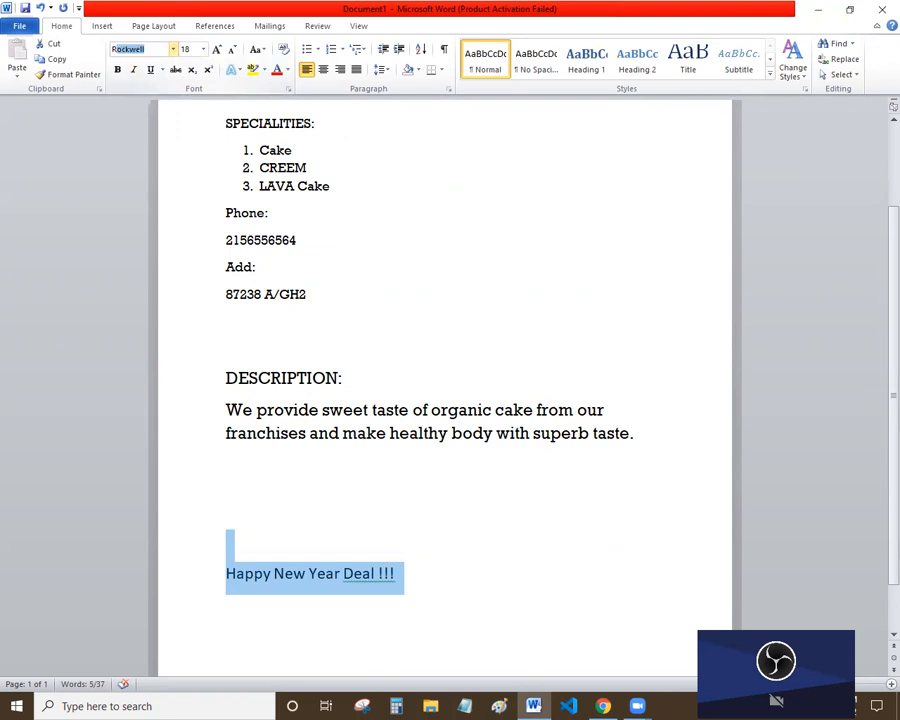
key("Return")
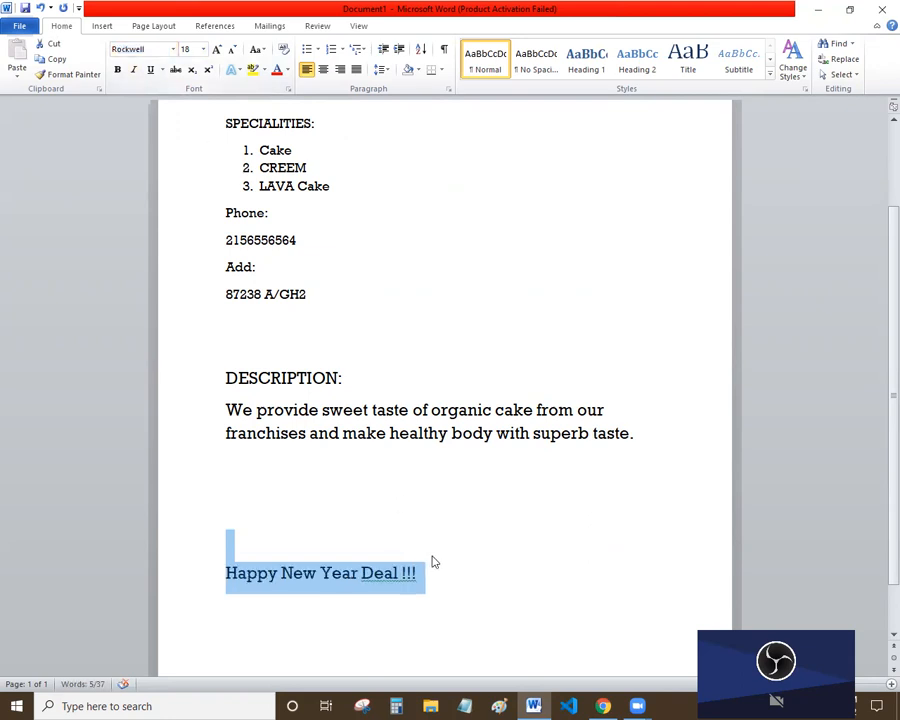
left_click(323, 69)
left_click(518, 545)
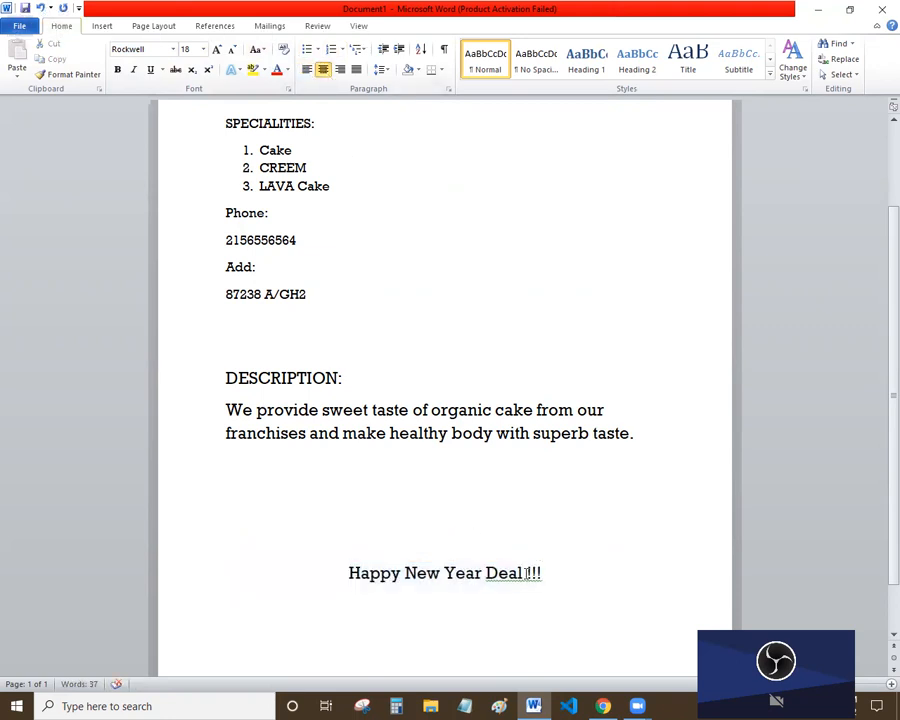
right_click(541, 578)
left_click(596, 435)
- Read the main-heading instruction in Google Docs, check the SWEETER WordArt's bold setting in Word, and return to the procedure
key("alt+Tab")
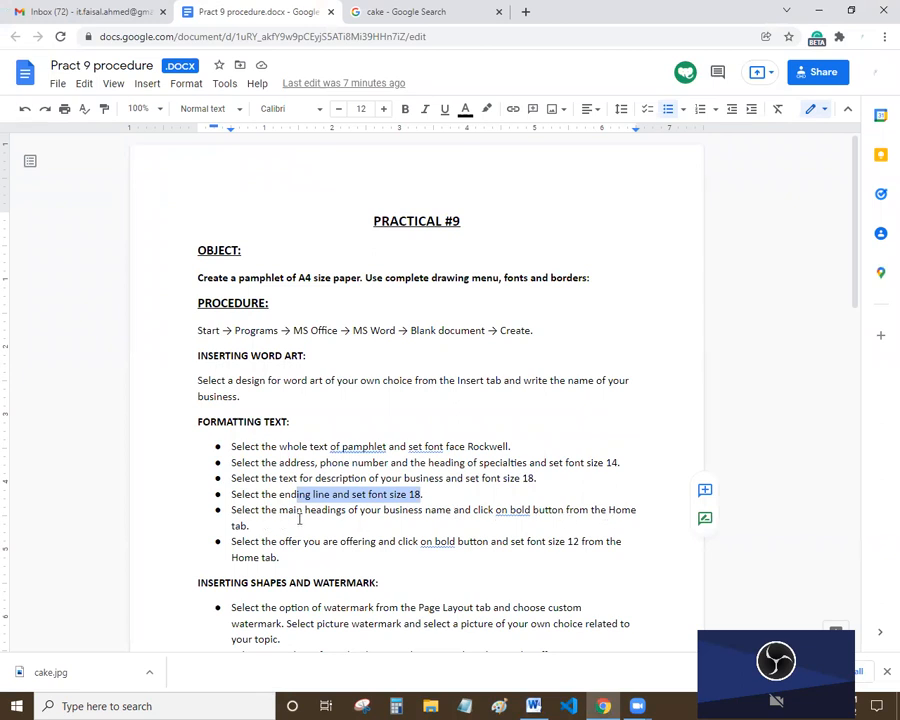
key("alt+Tab")
scroll(380, 372, "up", 3)
left_click(413, 163)
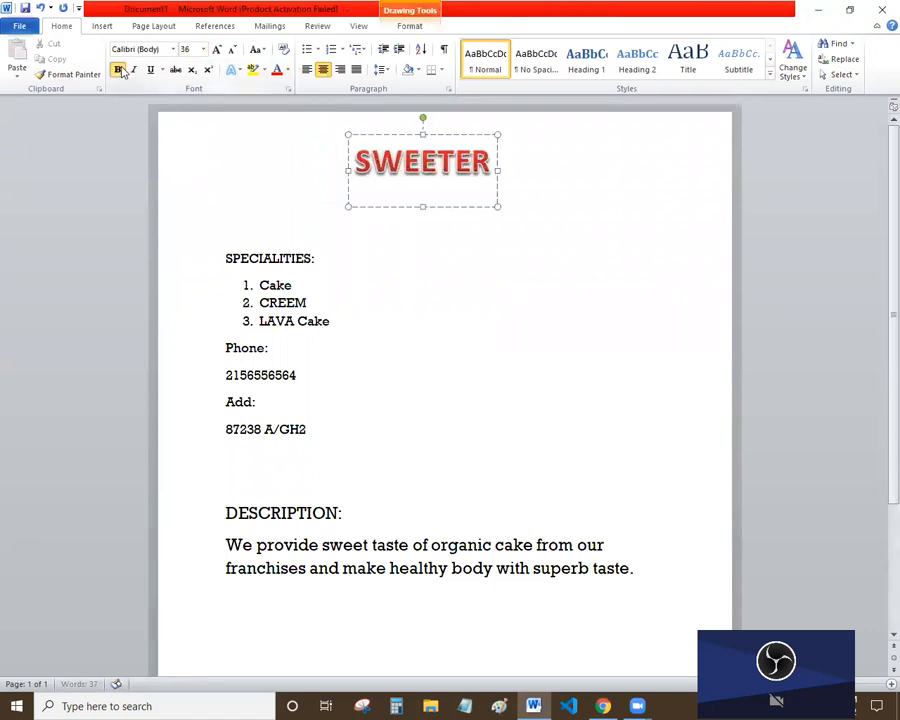
left_click(440, 298)
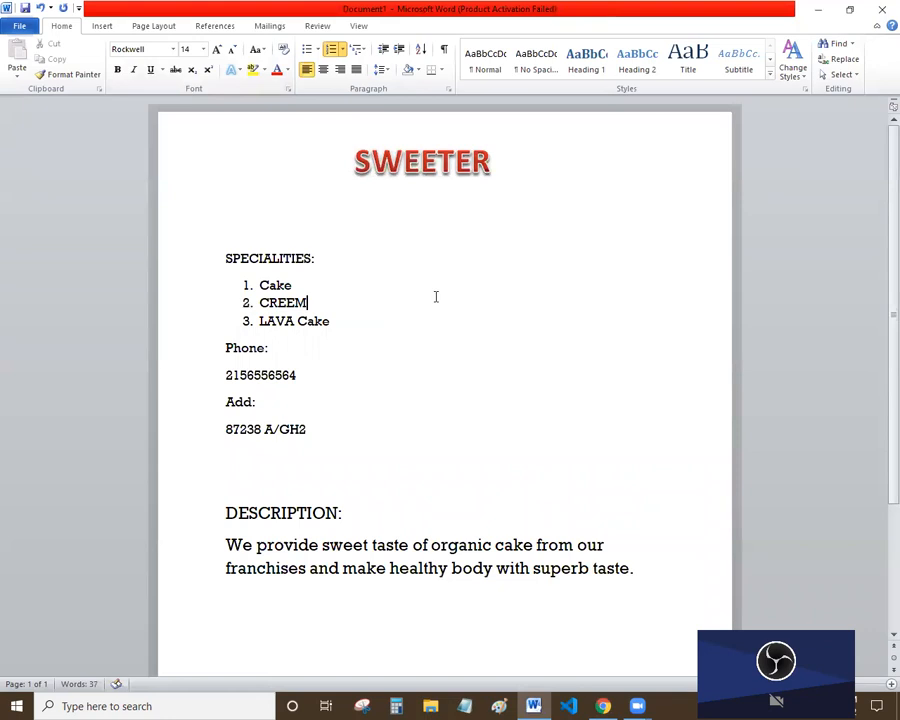
key("alt+Tab")
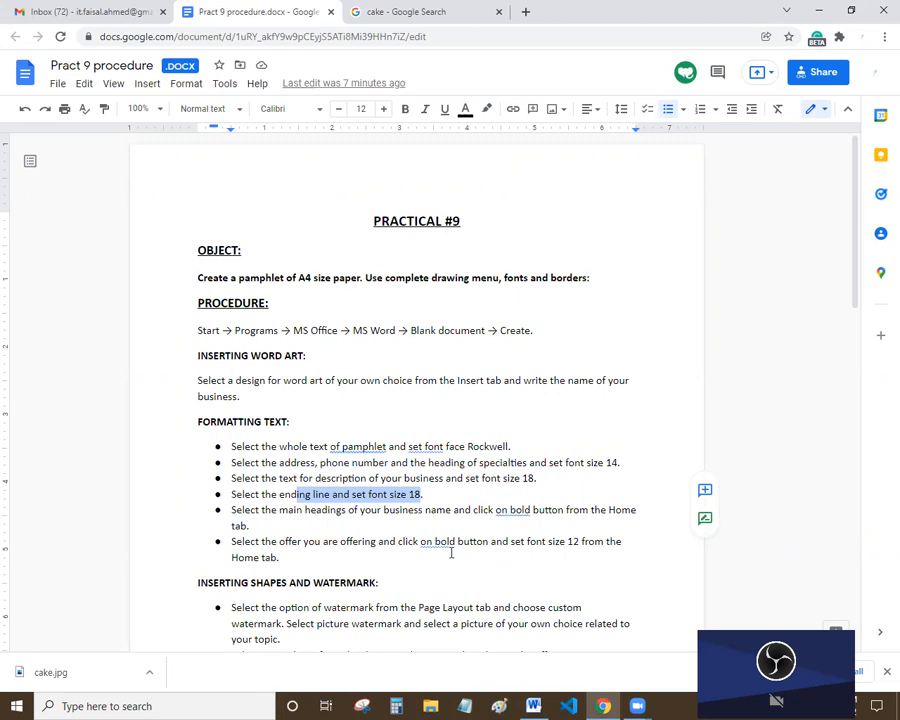
- In Word, add an "OFFER:" heading below the address with the line "We provide free delivery across country."
key("alt+Tab")
left_click(299, 458)
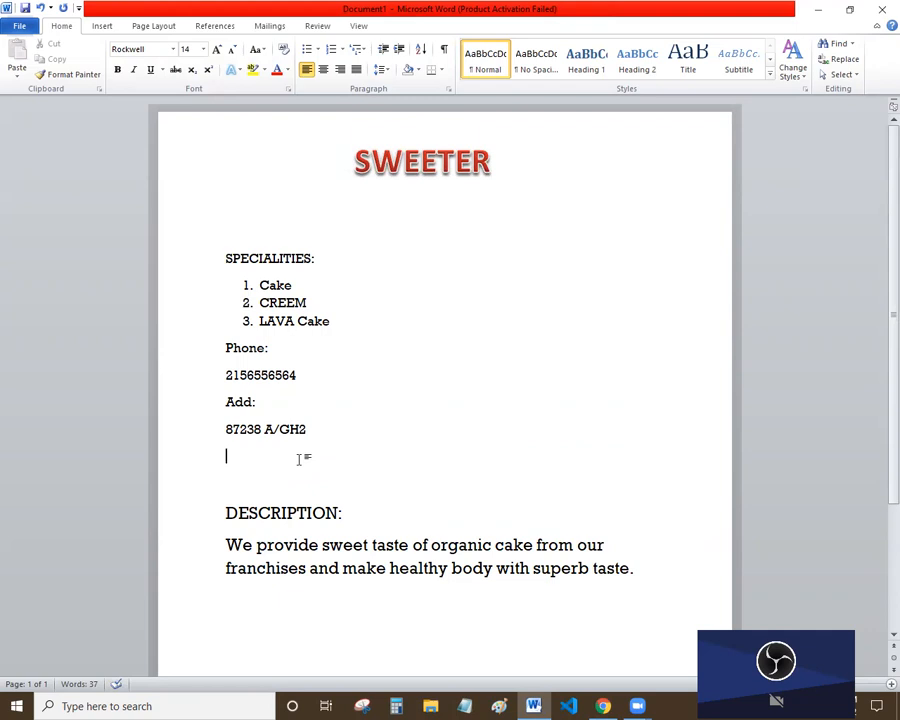
key("Return")
type("O")
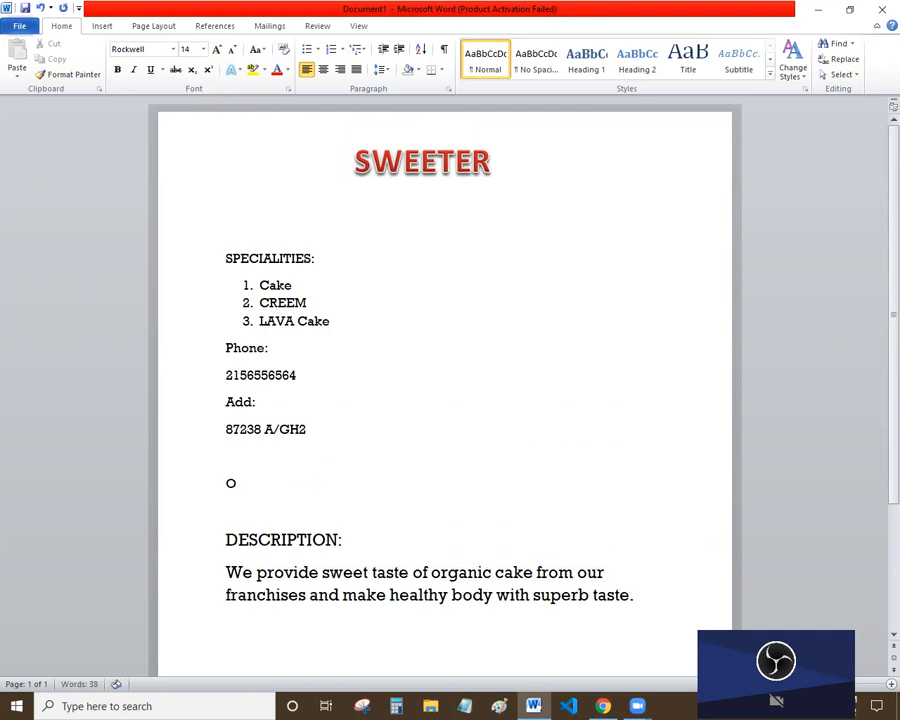
type("FFER:")
key("Return")
type("We provide g")
key("BackSpace")
type("free delivery across")
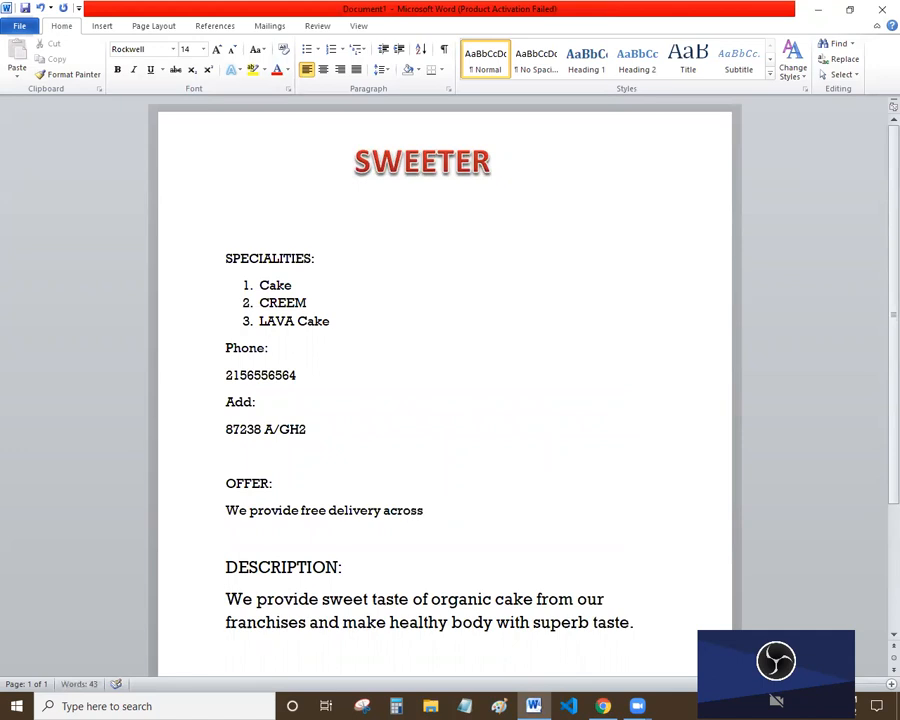
type(" country.")
- Check the offer-formatting instruction in Google Docs, and in Word set the OFFER heading and its line to size 12
key("alt+Tab")
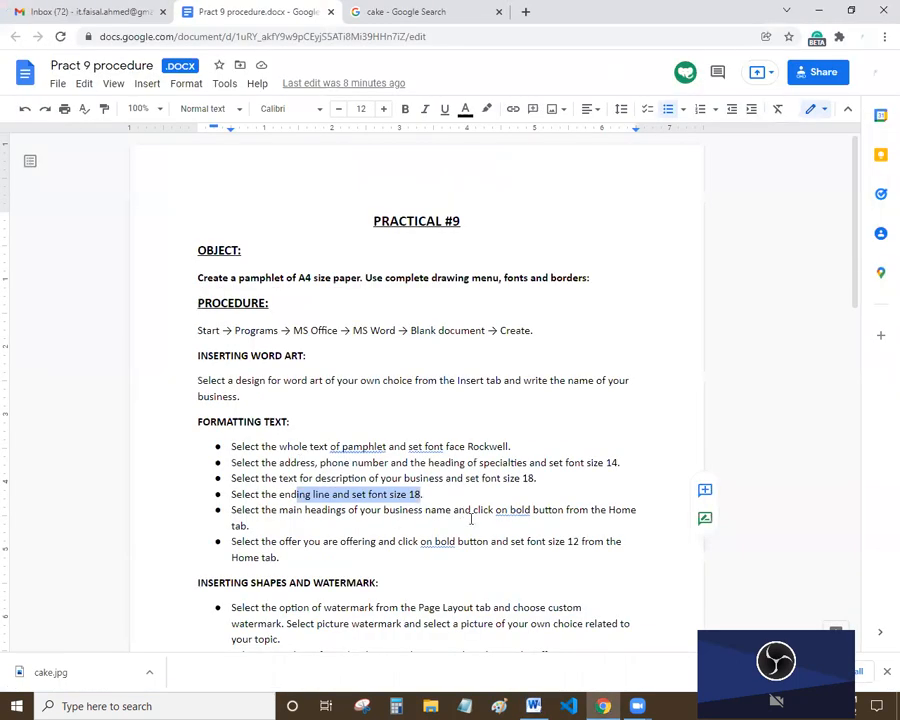
left_click_drag(435, 541, 522, 541)
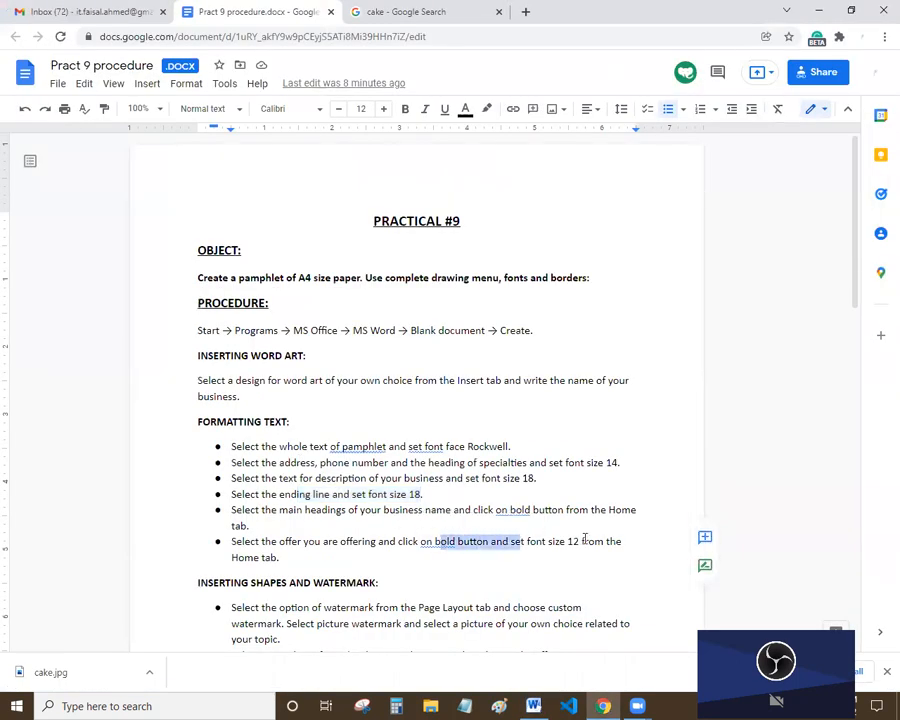
key("alt+Tab")
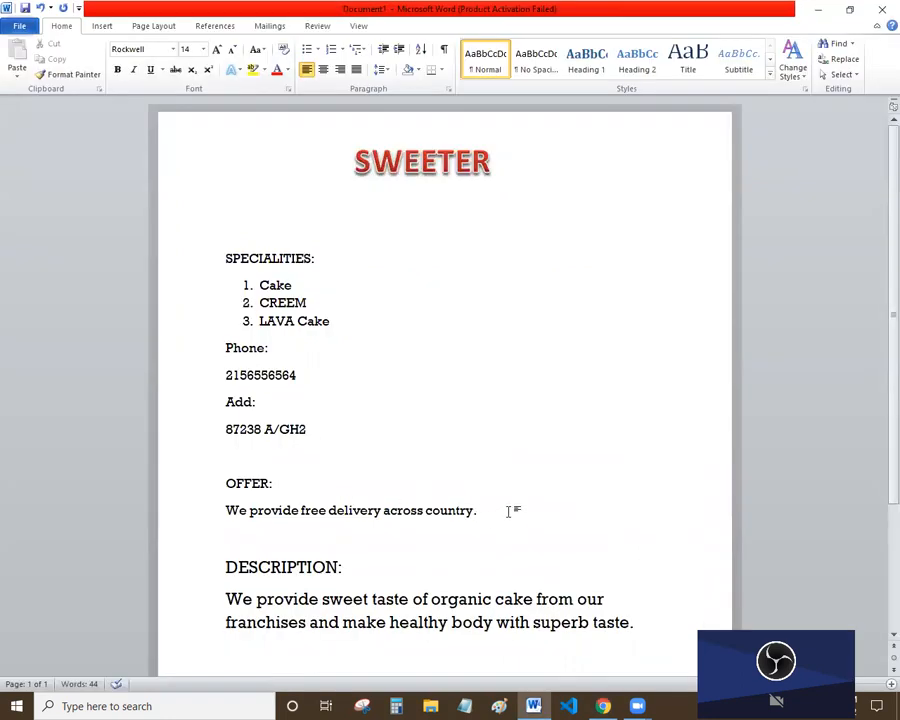
left_click_drag(476, 510, 230, 476)
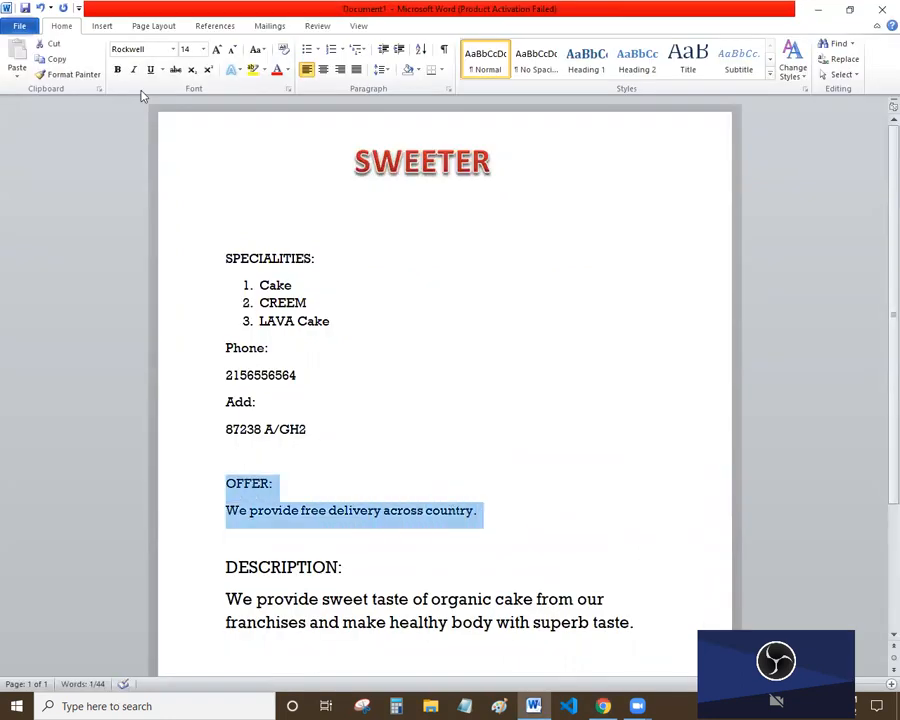
left_click(186, 48)
type("12")
key("Return")
left_click(456, 460)
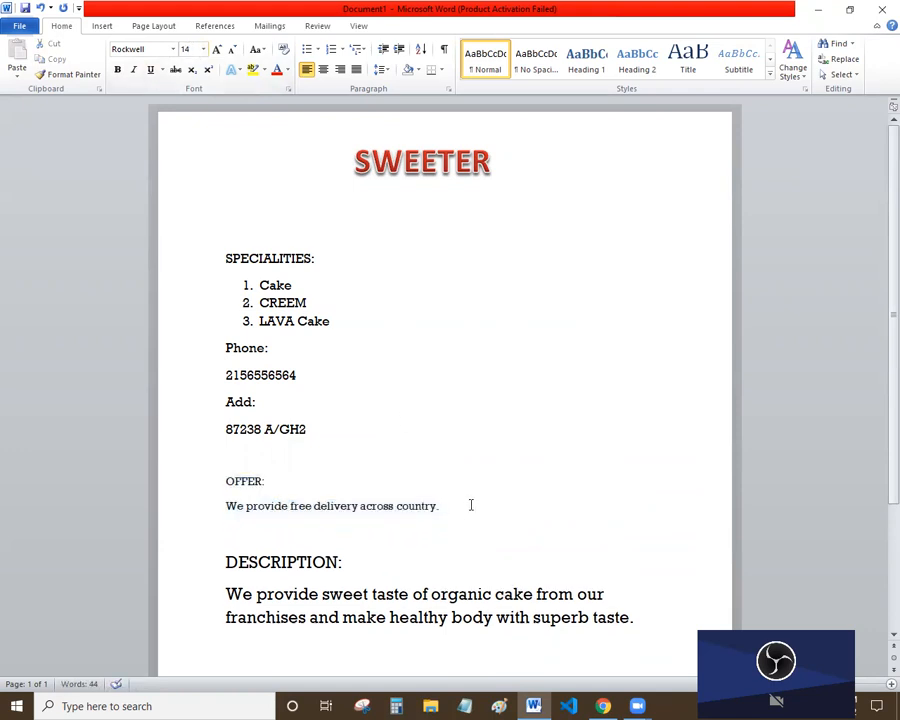
- Recheck the procedure in Google Docs, and in Word make the OFFER heading and its line bold
key("alt+Tab")
key("alt+Tab")
left_click_drag(450, 508, 253, 484)
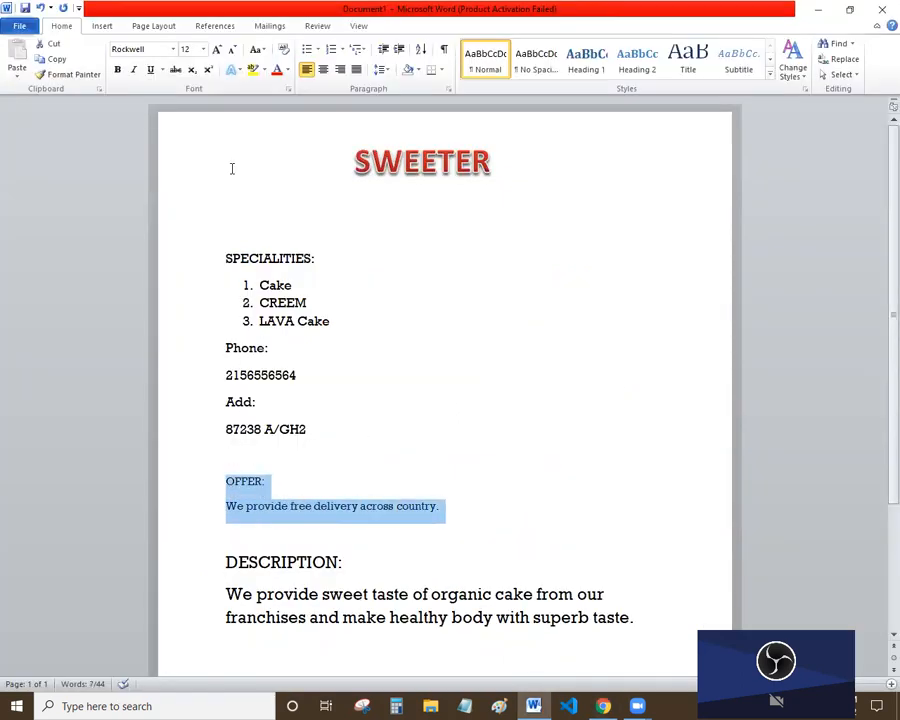
left_click(117, 69)
left_click(490, 468)
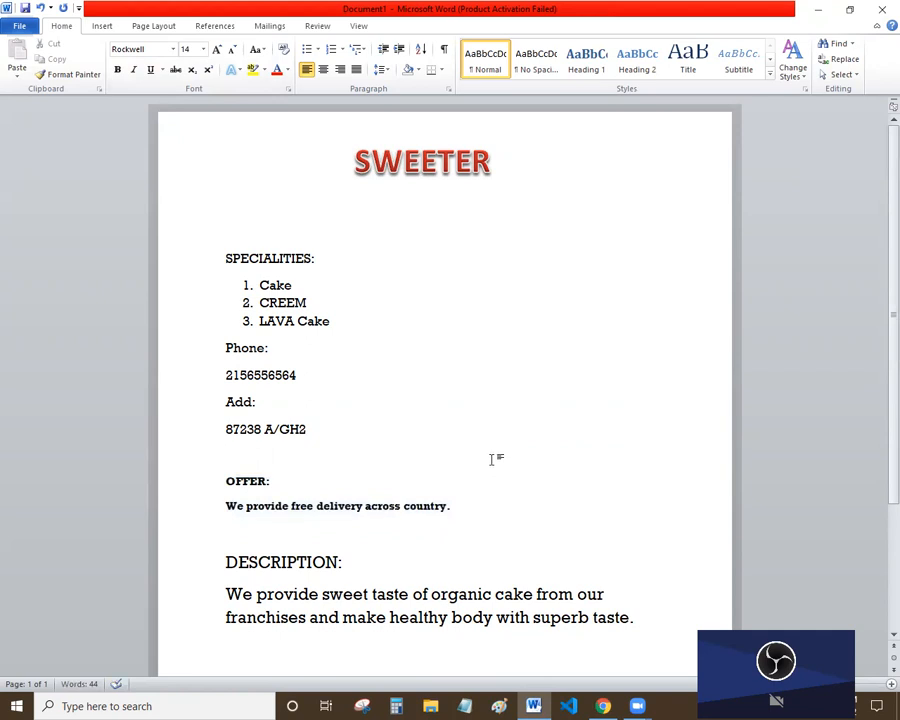
- Move the OFFER heading and its line from above the DESCRIPTION section to below the description paragraph
scroll(490, 458, "down", 1)
left_click(490, 458)
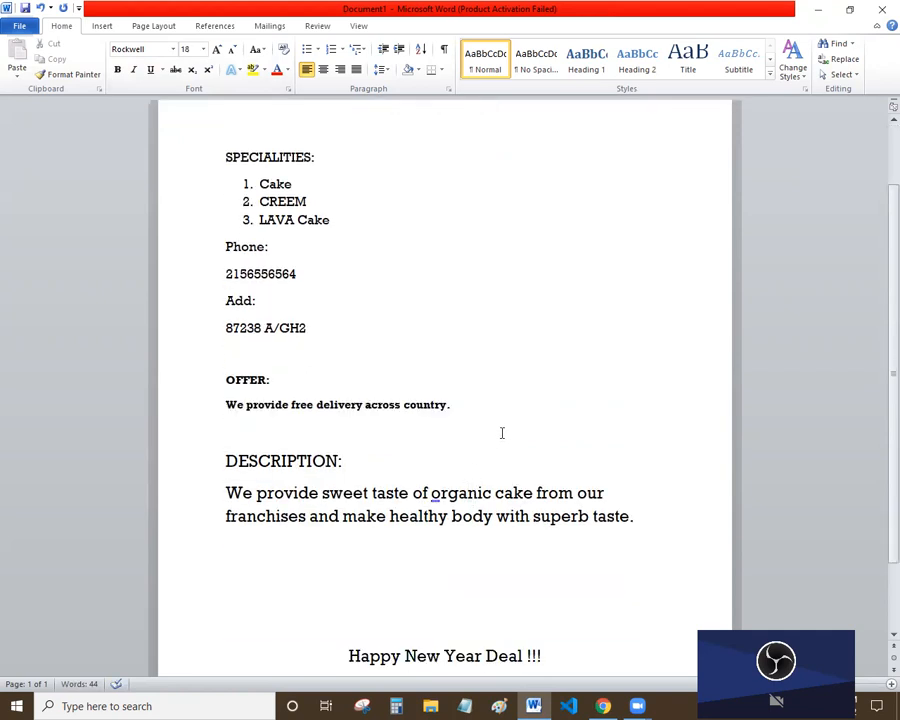
left_click(423, 398)
scroll(489, 416, "up", 1)
scroll(512, 386, "down", 1)
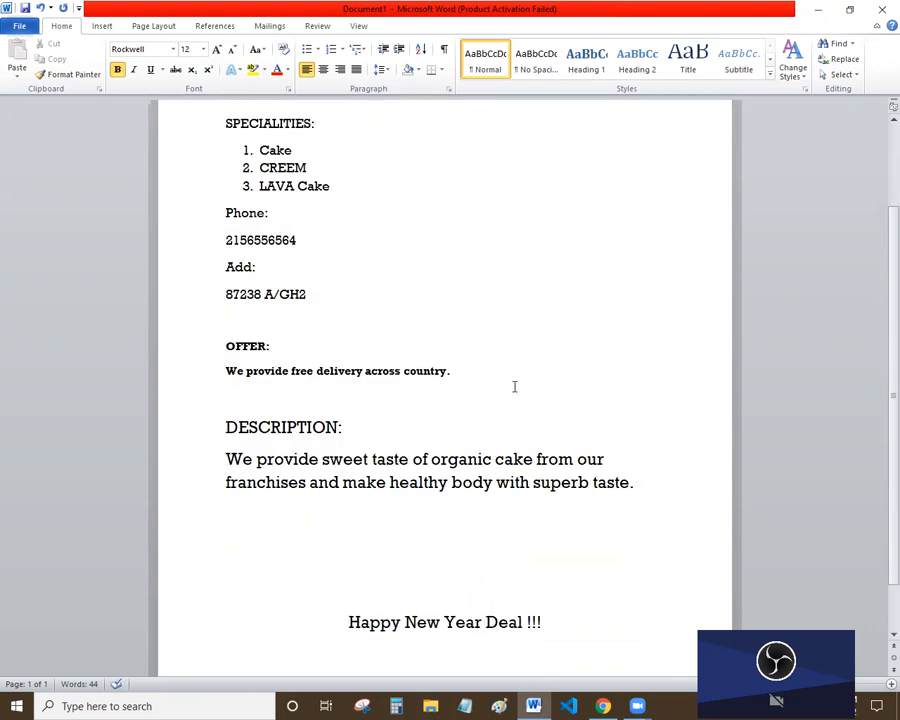
scroll(514, 386, "up", 1)
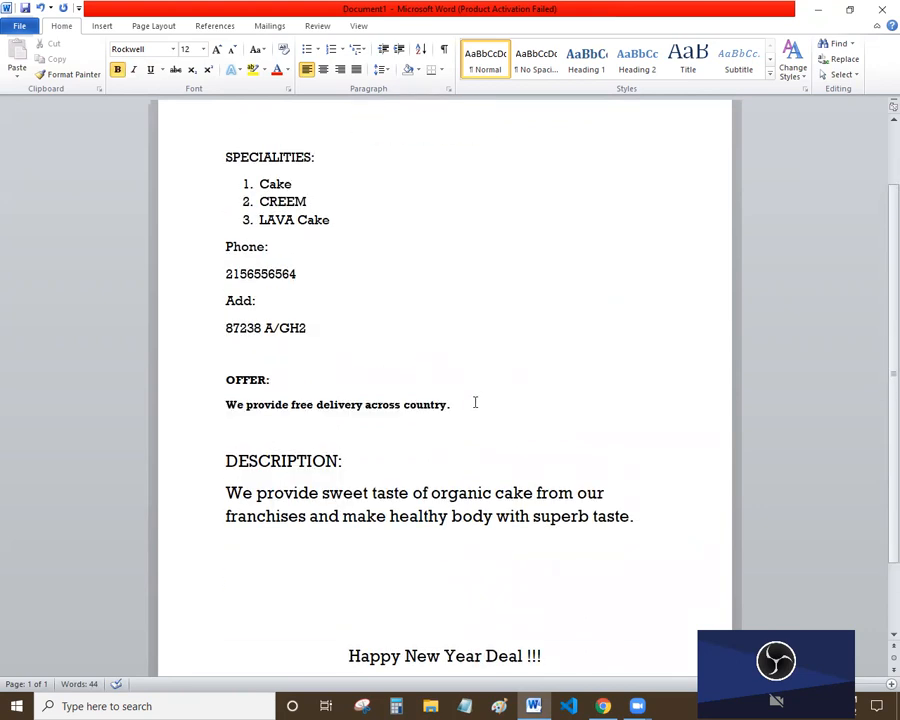
left_click_drag(475, 402, 228, 356)
right_click(251, 395)
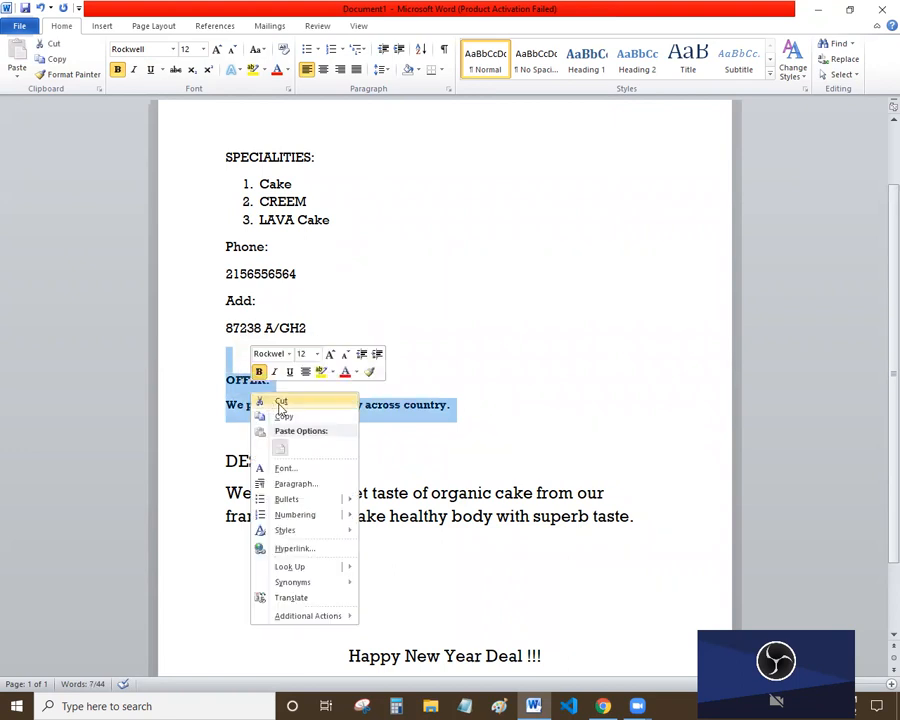
left_click(280, 402)
left_click(286, 462)
key("ctrl+v")
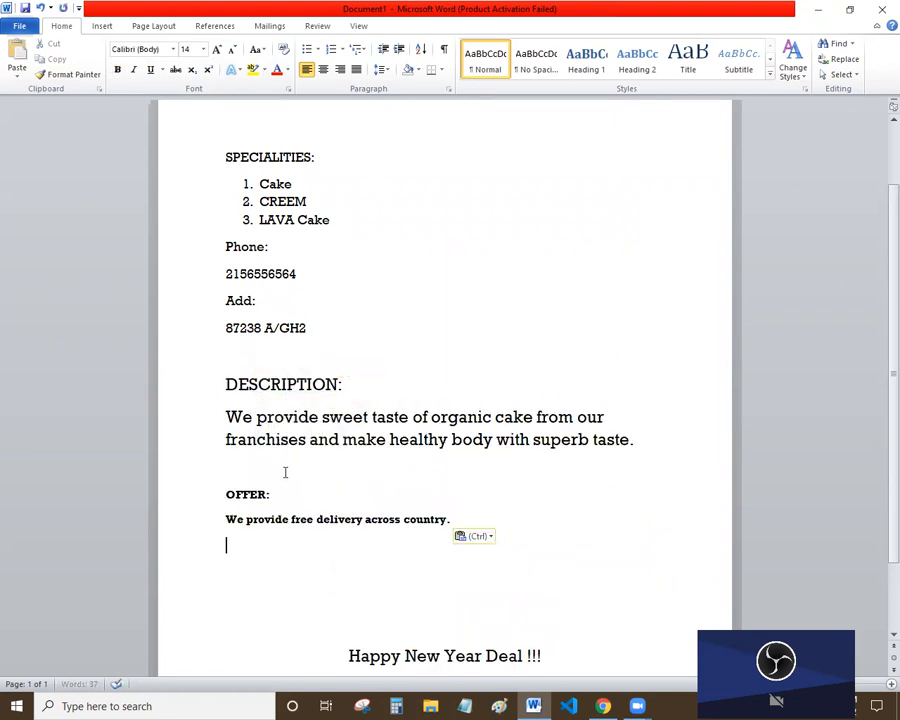
- Indent the phone number under "Phone:" and the address line under "Add:" by one tab stop
left_click(394, 476)
key("Tab")
key("Down")
key("Down")
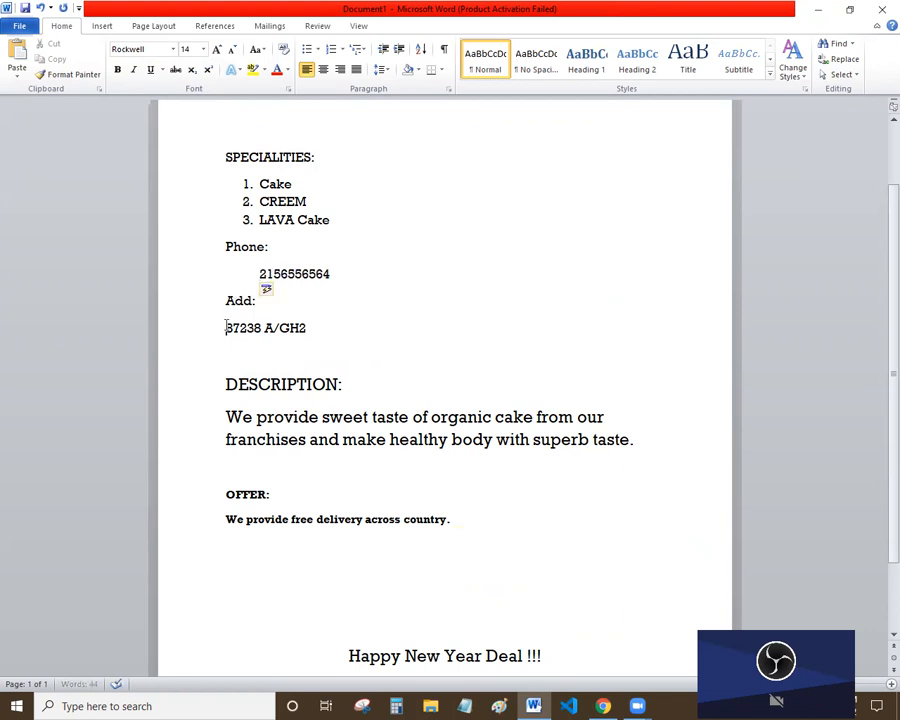
key("Tab")
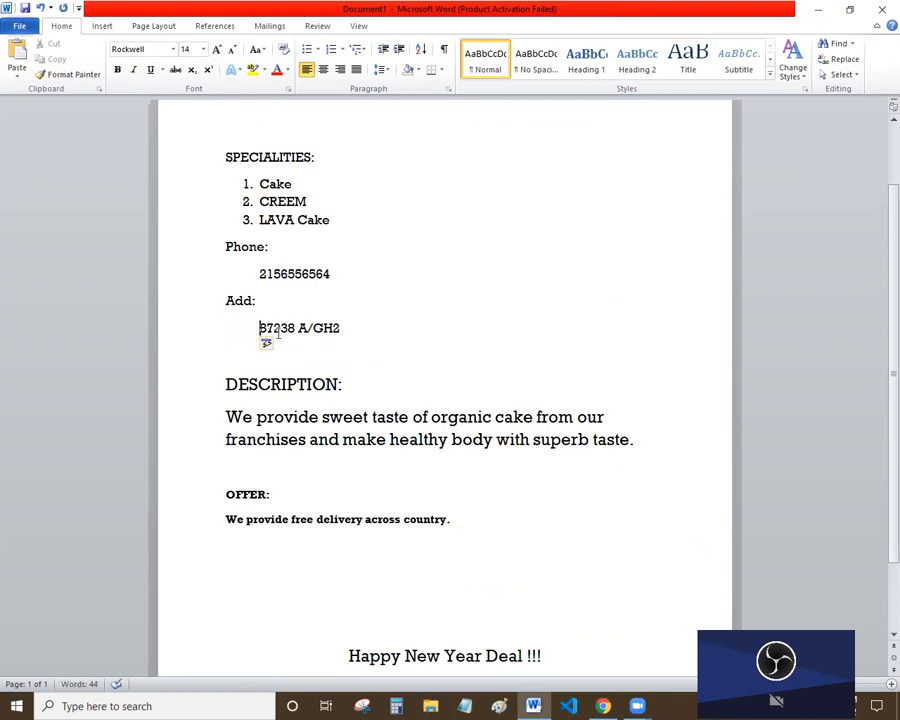
left_click(399, 297)
scroll(416, 334, "up", 2)
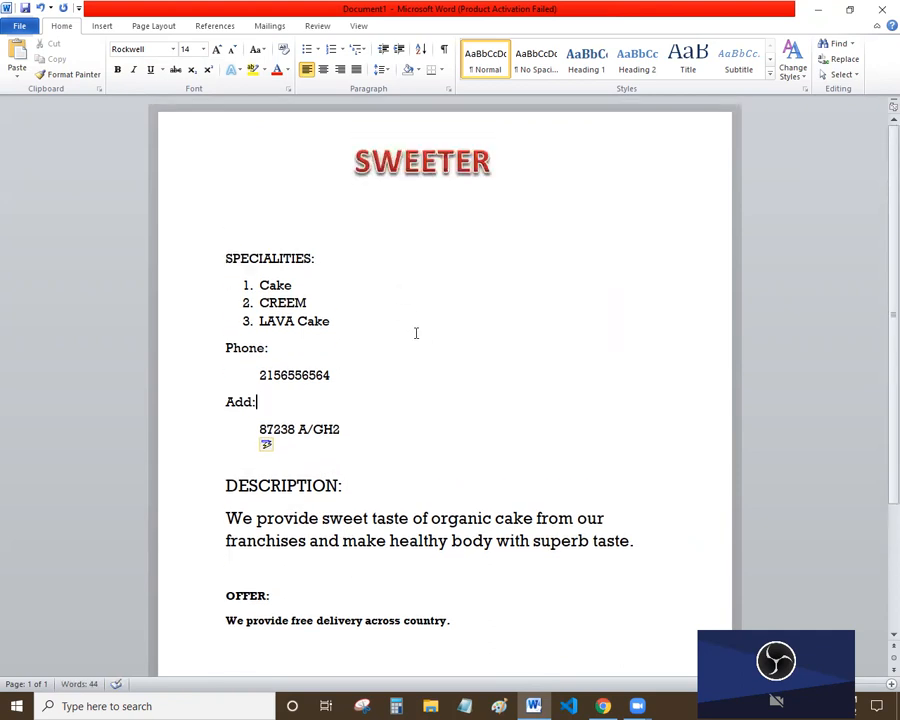
- Read the custom picture watermark, star shape and page border instructions in the Google Docs procedure
key("alt+Tab")
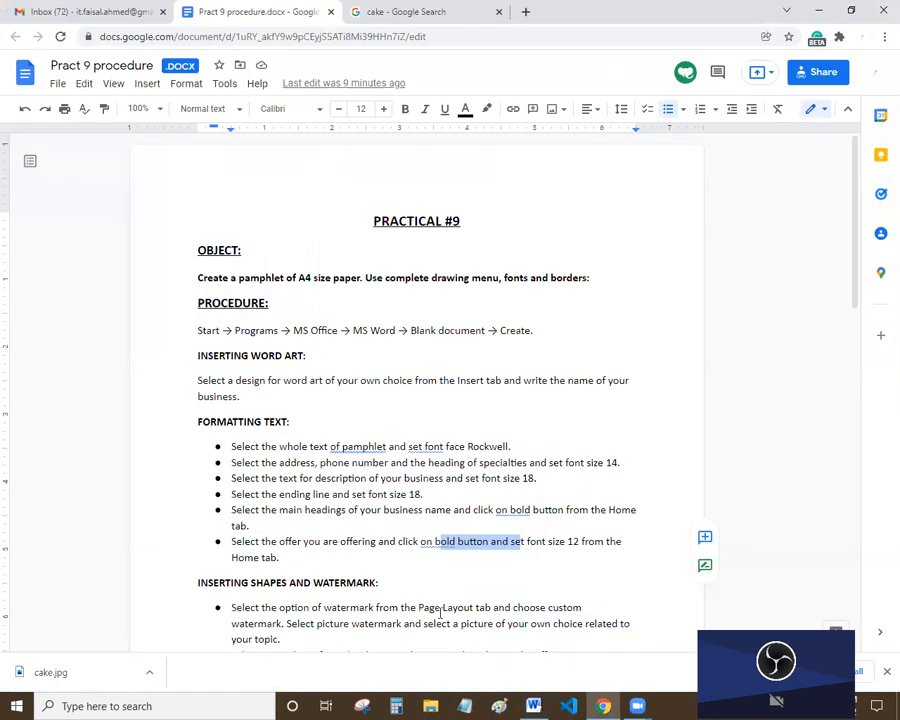
left_click_drag(286, 616, 405, 610)
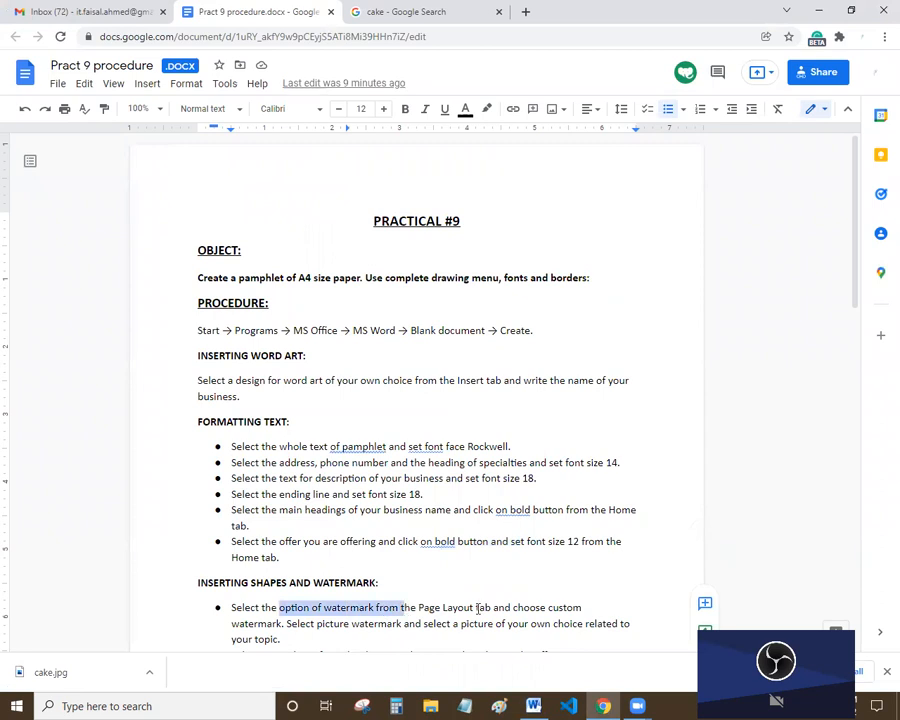
left_click_drag(266, 623, 578, 624)
scroll(440, 520, "down", 5)
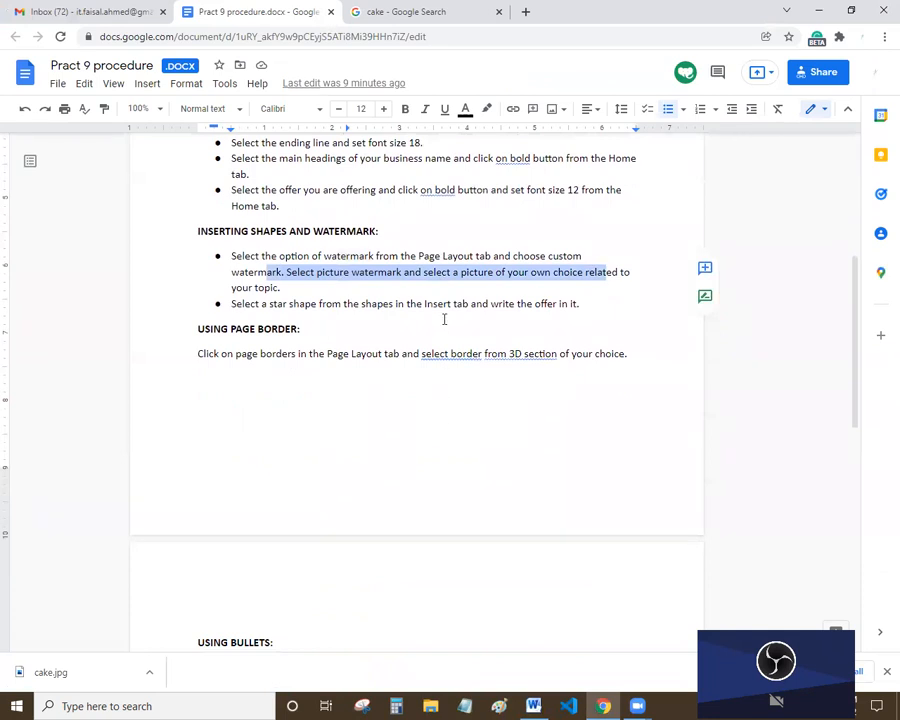
key("alt+Tab")
key("alt+Tab")
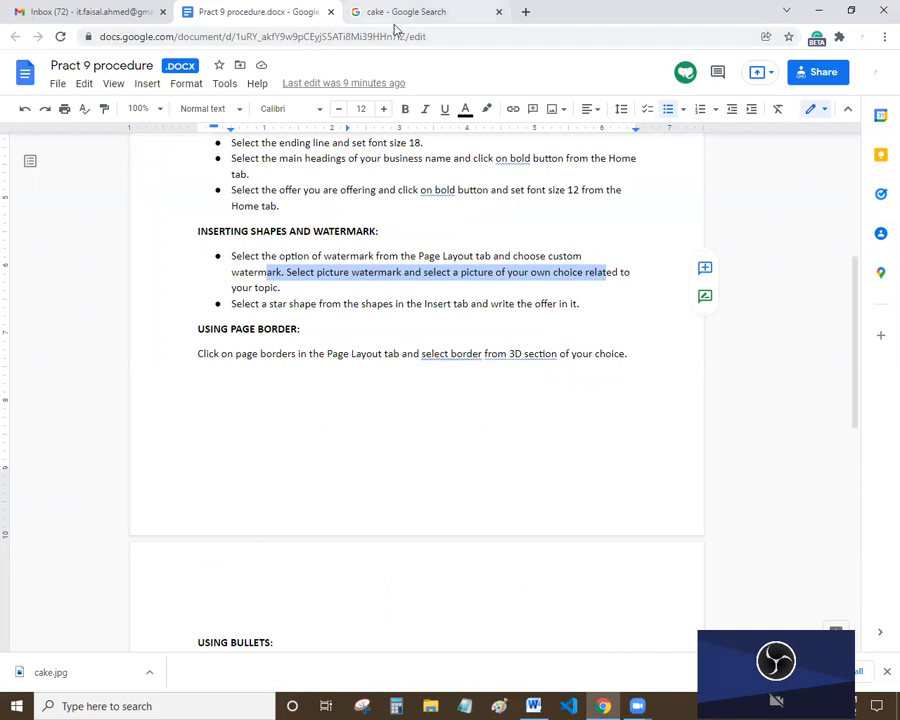
key("alt+Tab")
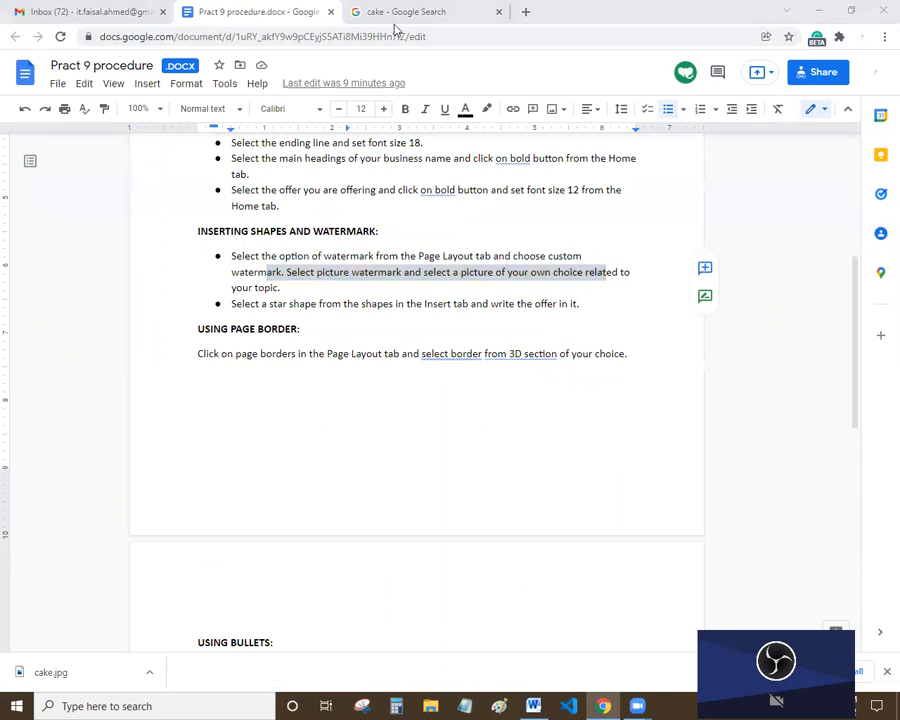
- Search Google Images for "cake" and save the chocolate cake picture with rosettes from unsplash.com to the Desktop as cakey
left_click(395, 14)
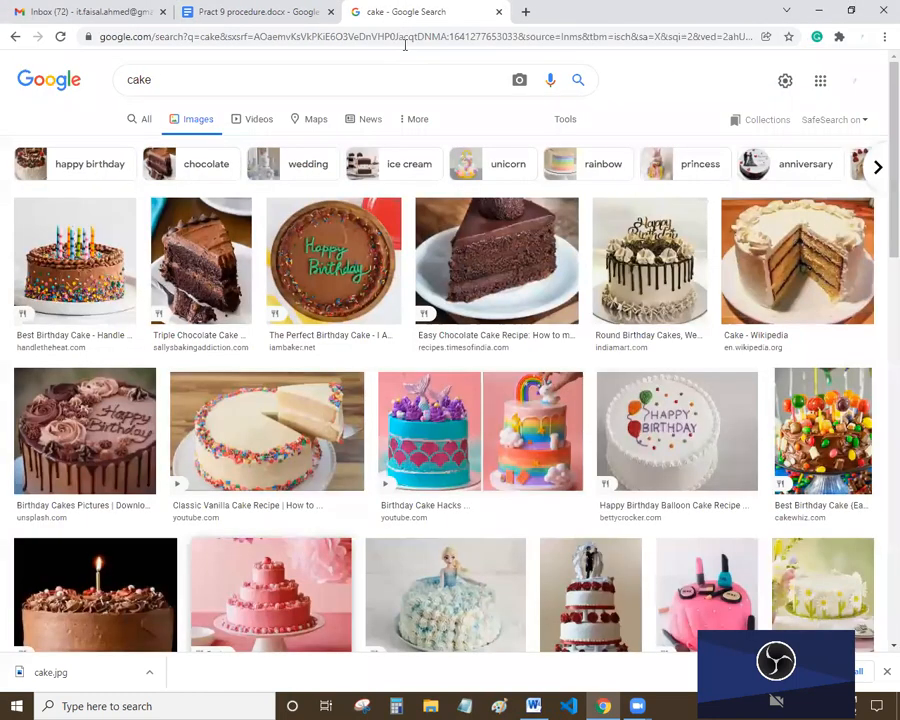
left_click_drag(163, 78, 100, 87)
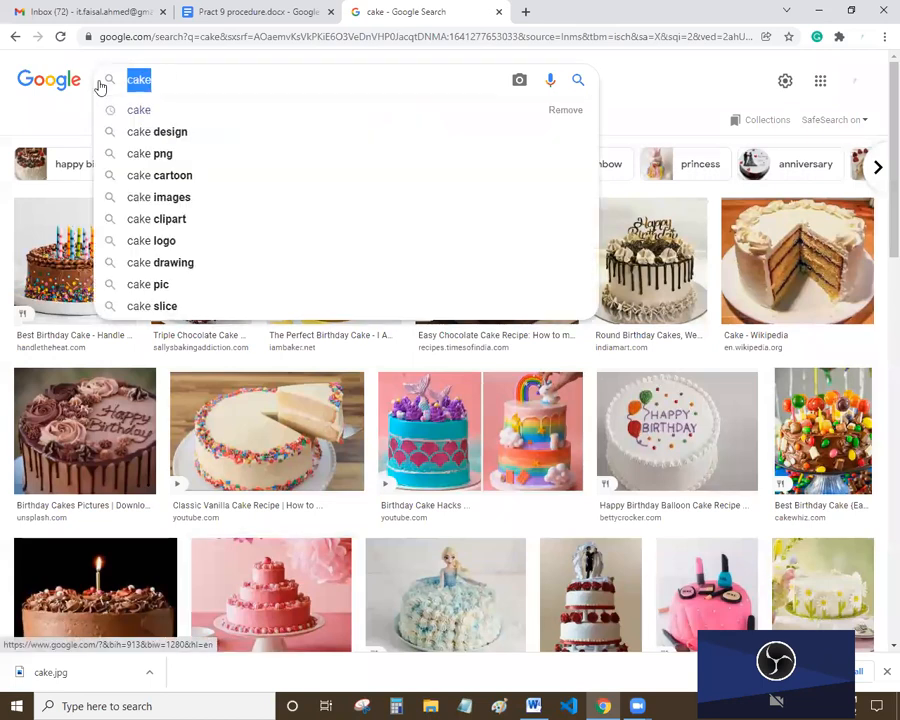
type("cake")
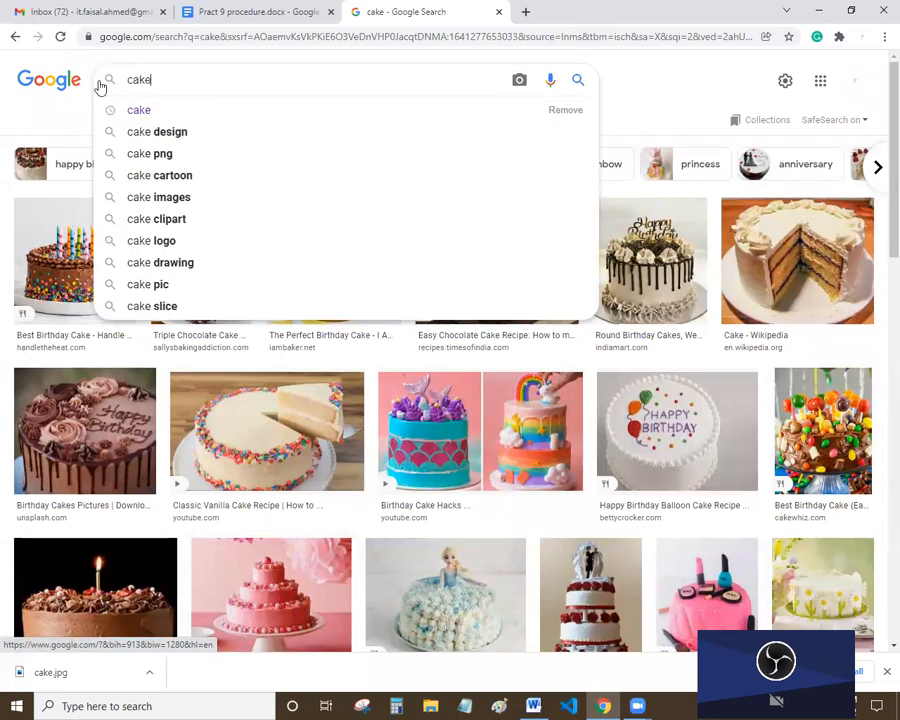
key("Return")
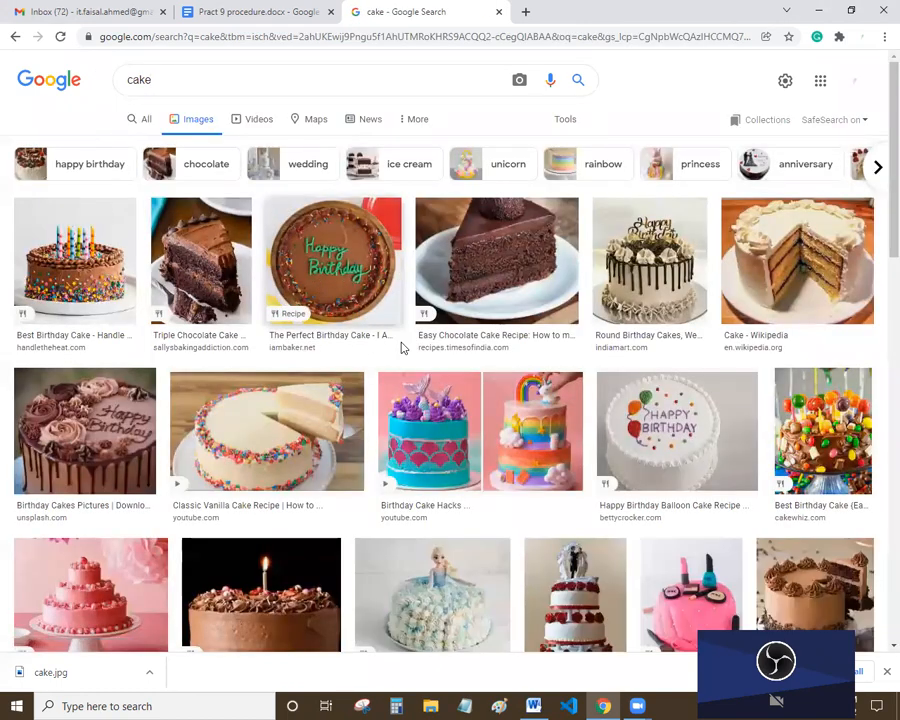
right_click(106, 421)
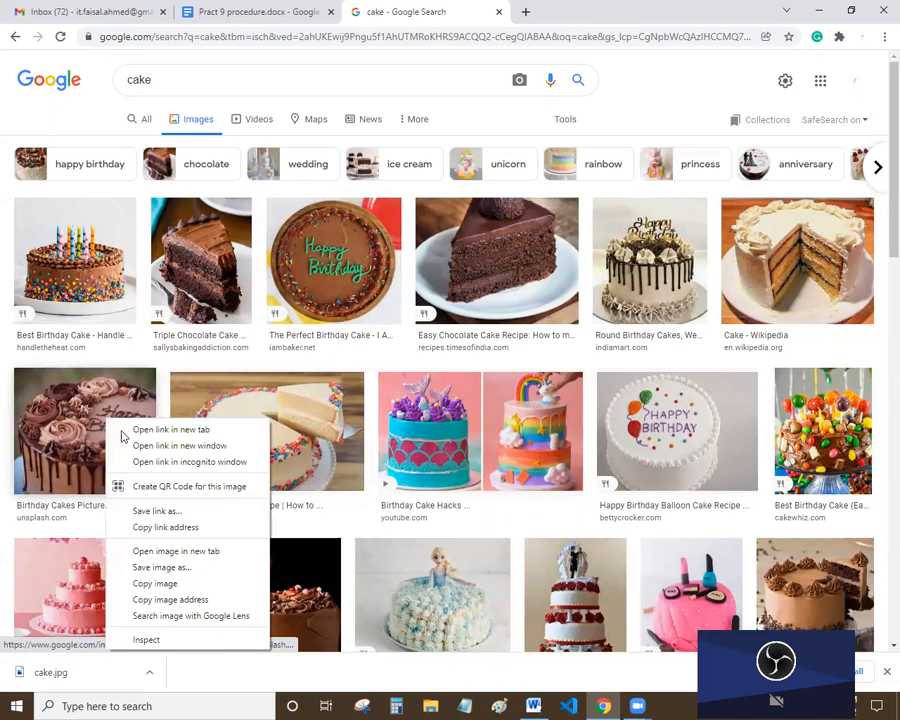
left_click(162, 567)
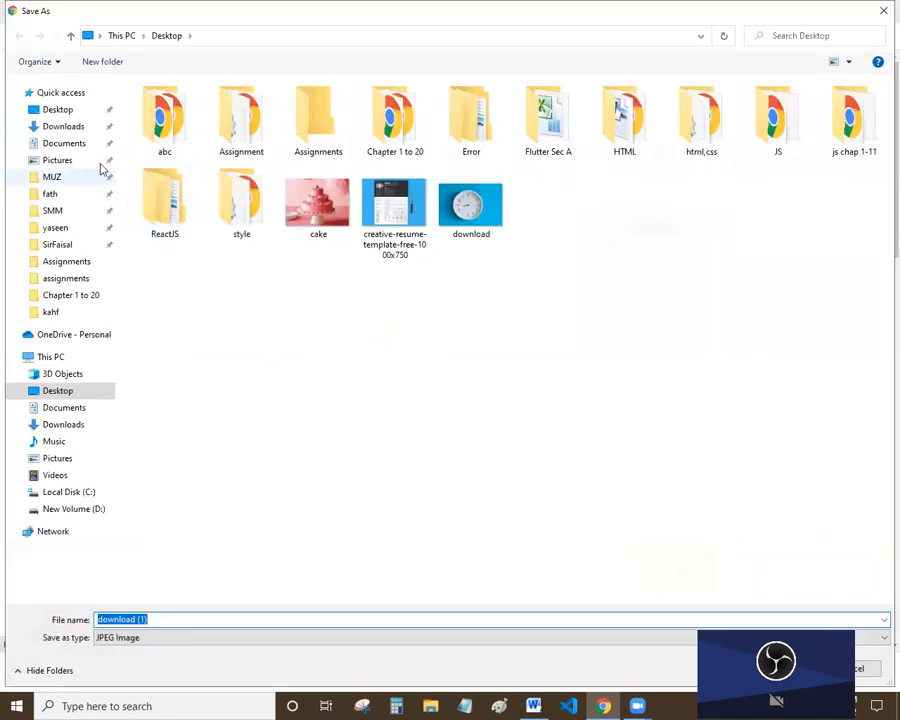
left_click(50, 109)
left_click(245, 618)
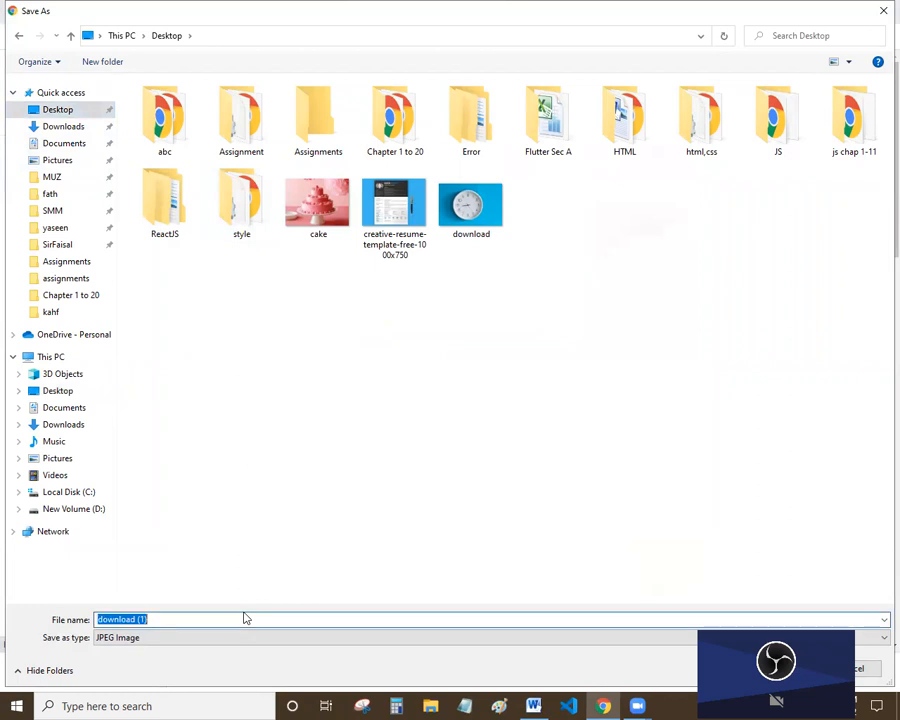
type("cakey")
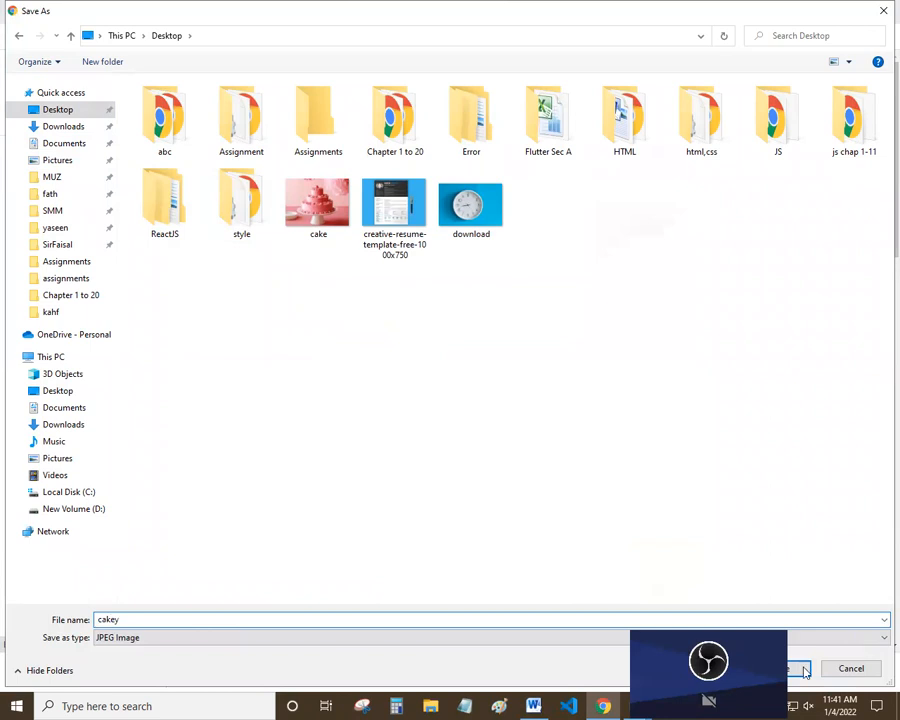
left_click(804, 670)
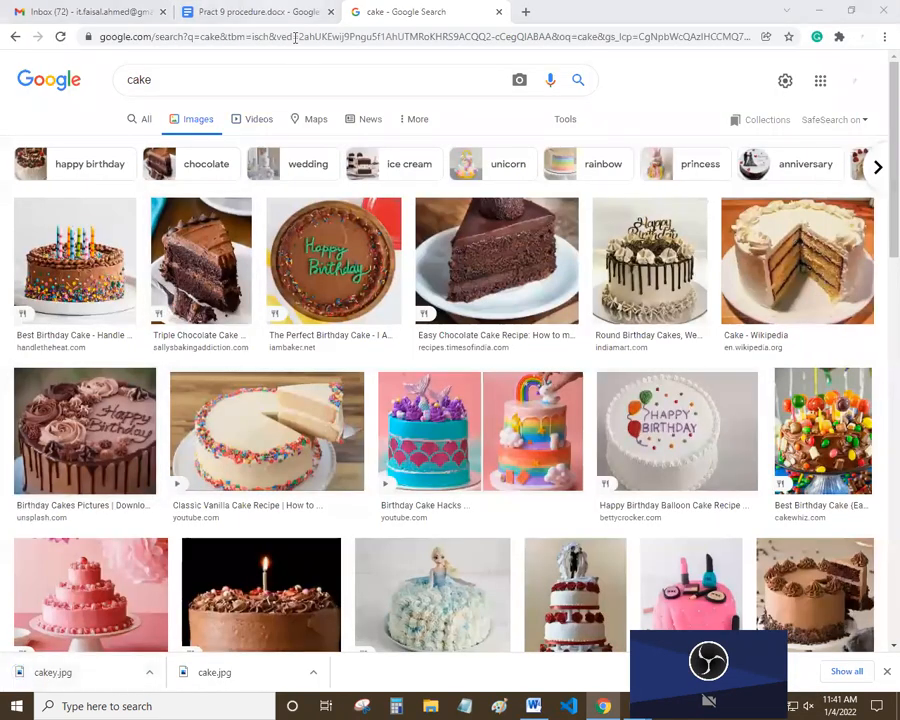
- Reread the picture watermark instruction in the Google Docs procedure and return to the Word pamphlet
left_click(262, 12)
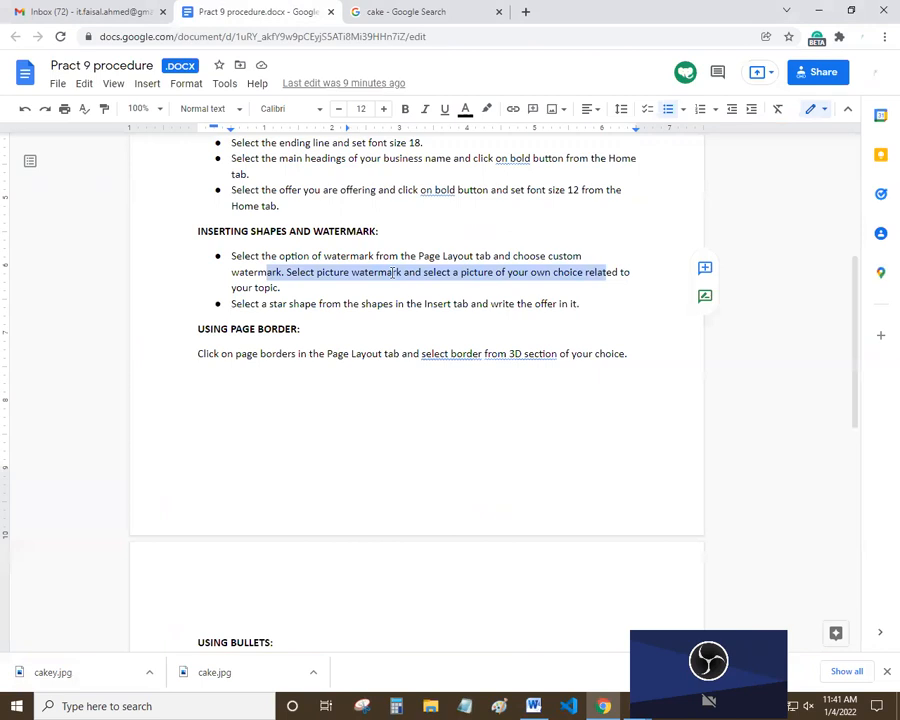
left_click(358, 276)
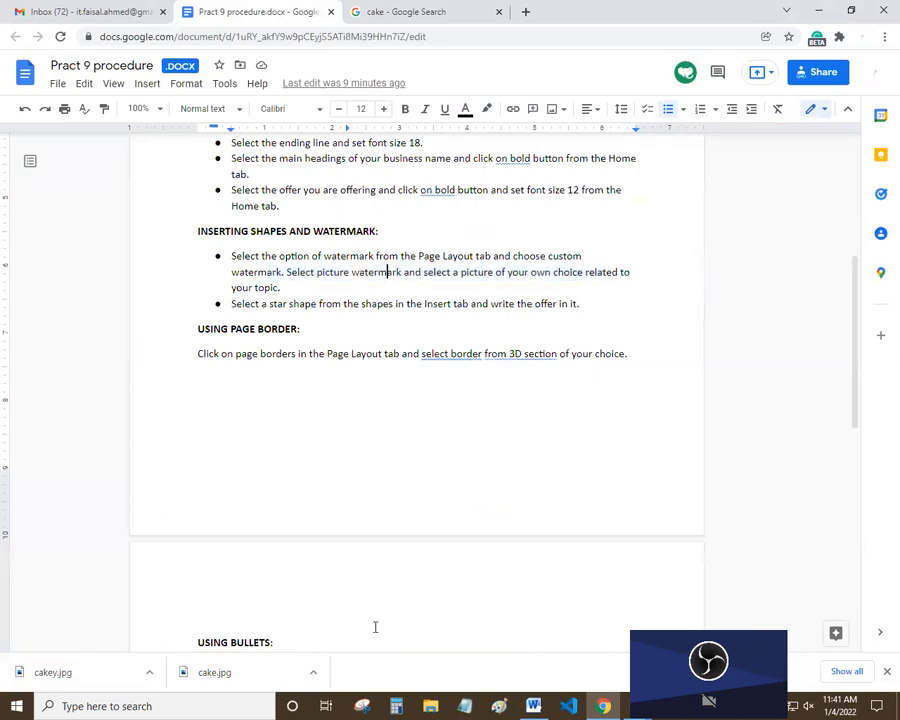
left_click(535, 706)
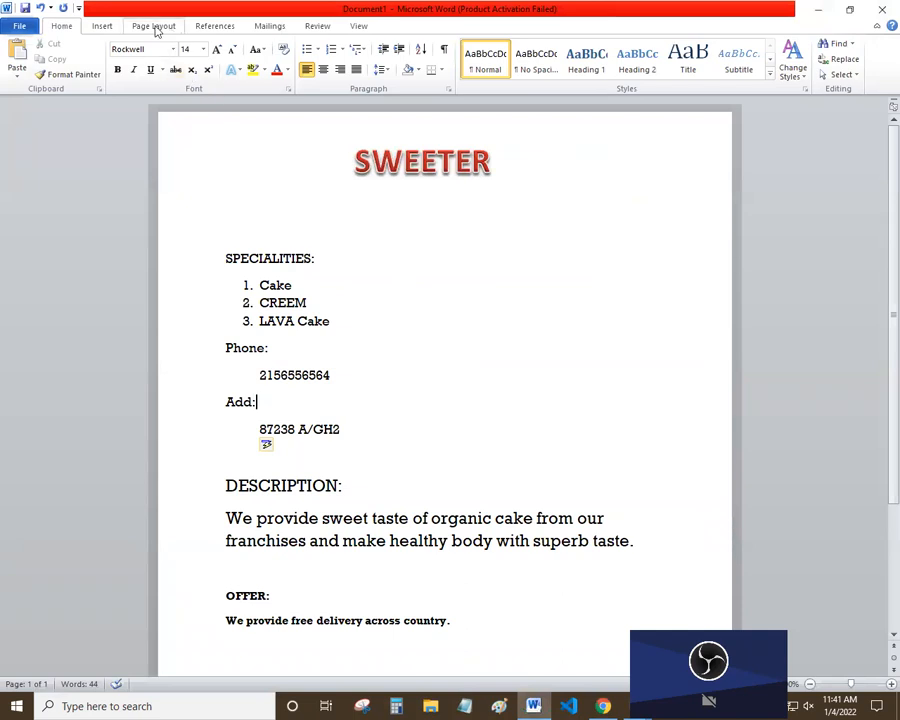
- Set up a custom picture watermark using the cakey picture from the Desktop
left_click(105, 25)
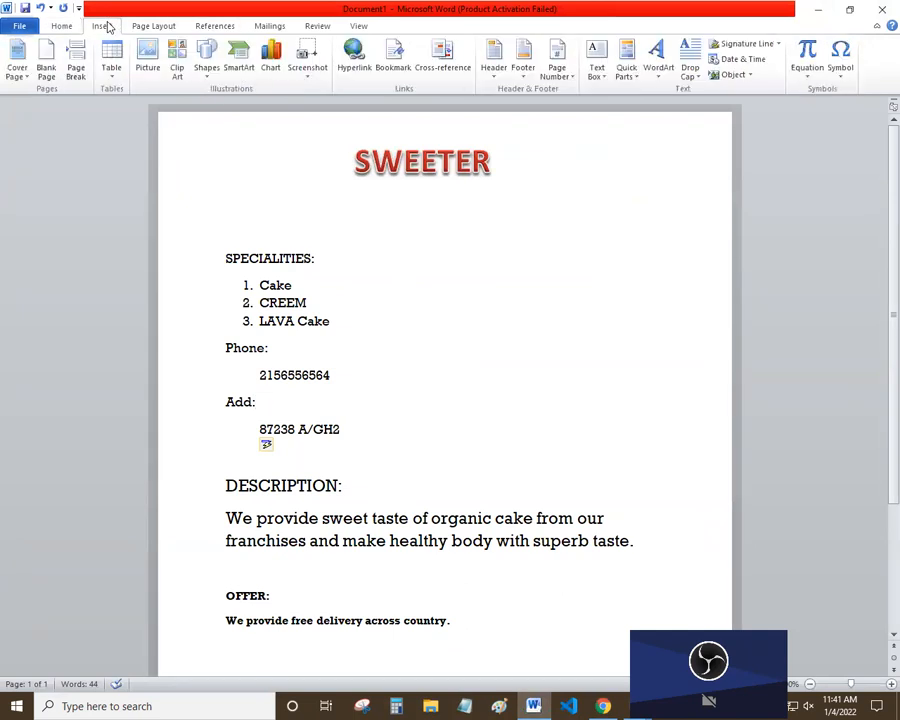
left_click(166, 28)
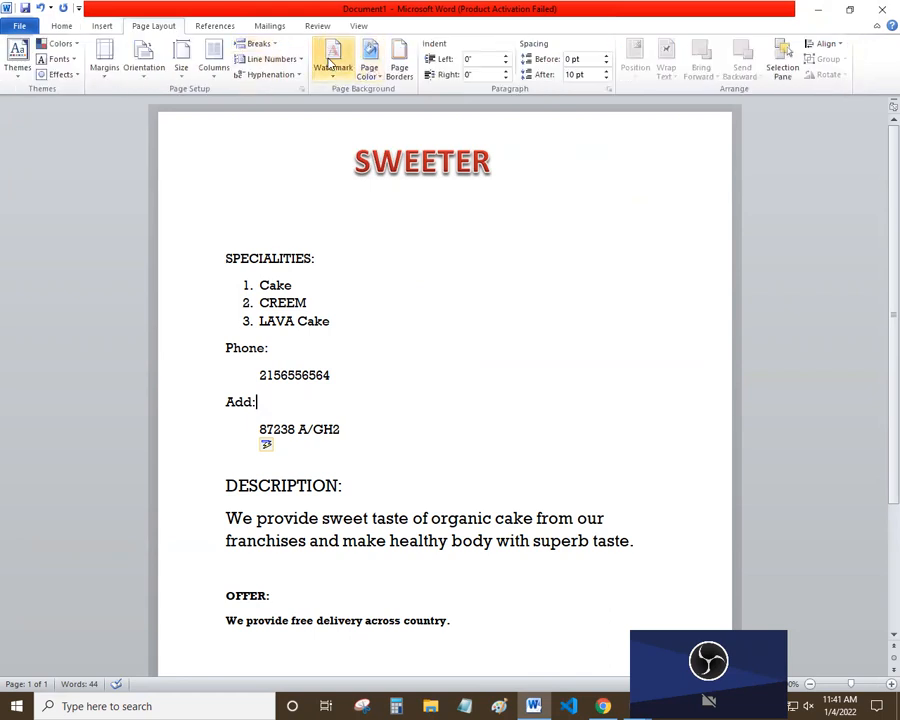
left_click(330, 63)
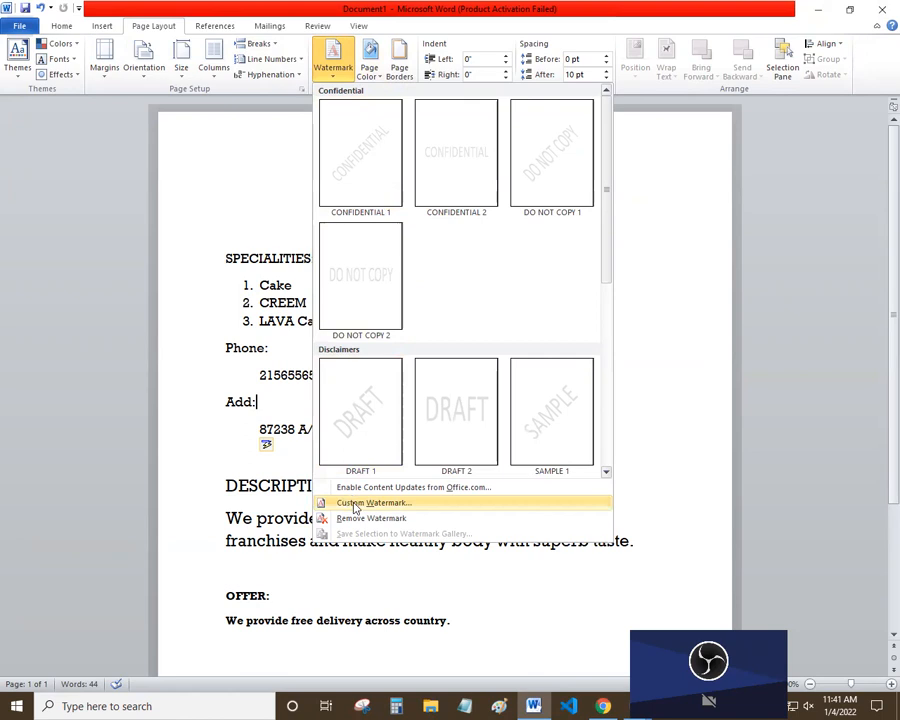
left_click(355, 504)
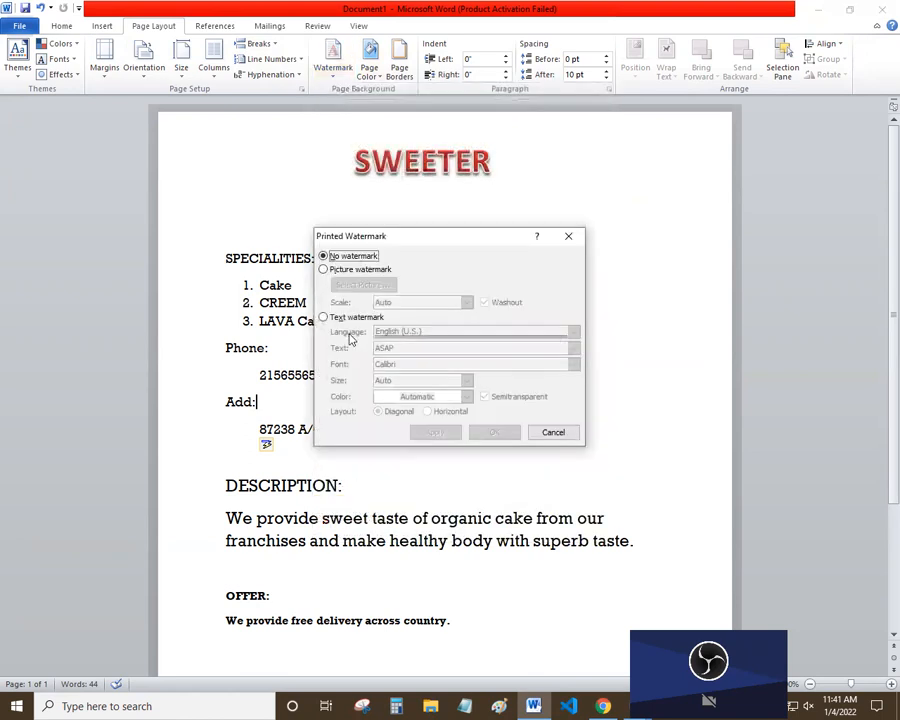
left_click(355, 272)
left_click(378, 285)
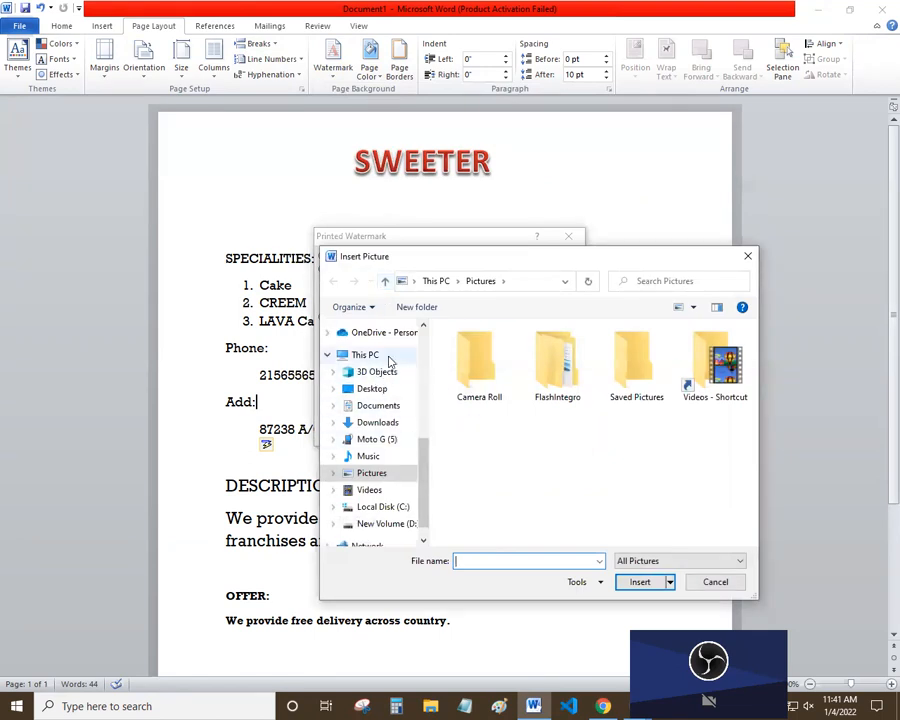
left_click(374, 388)
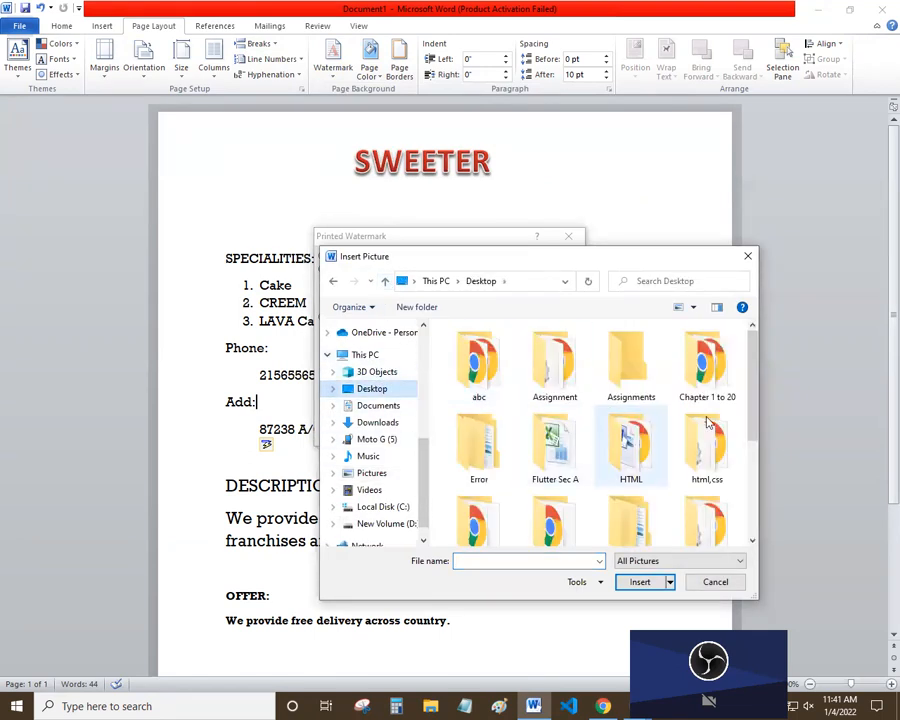
left_click_drag(758, 368, 772, 554)
left_click(549, 408)
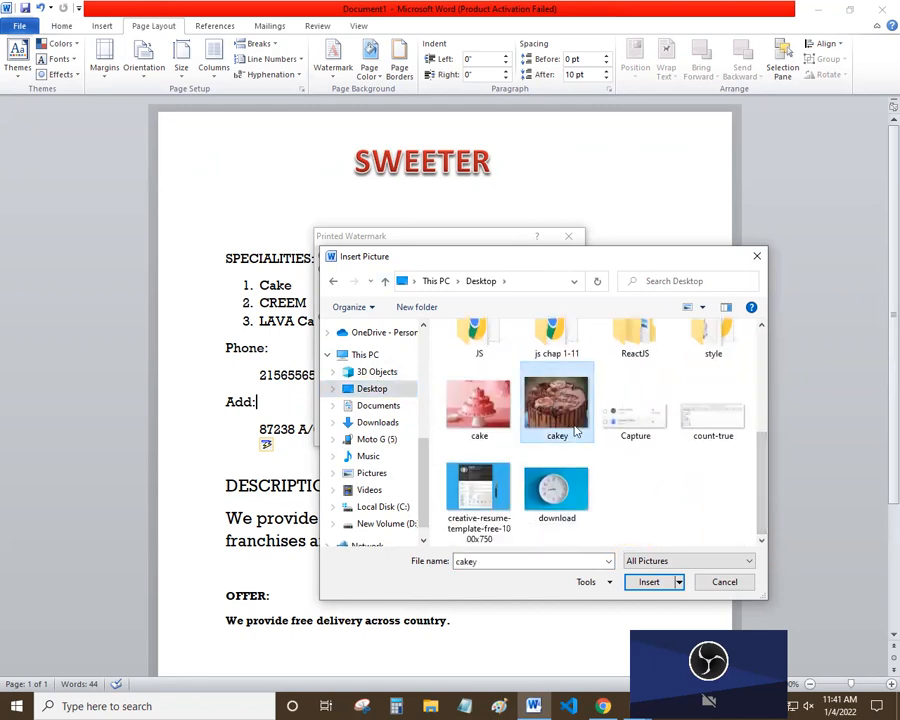
left_click(650, 583)
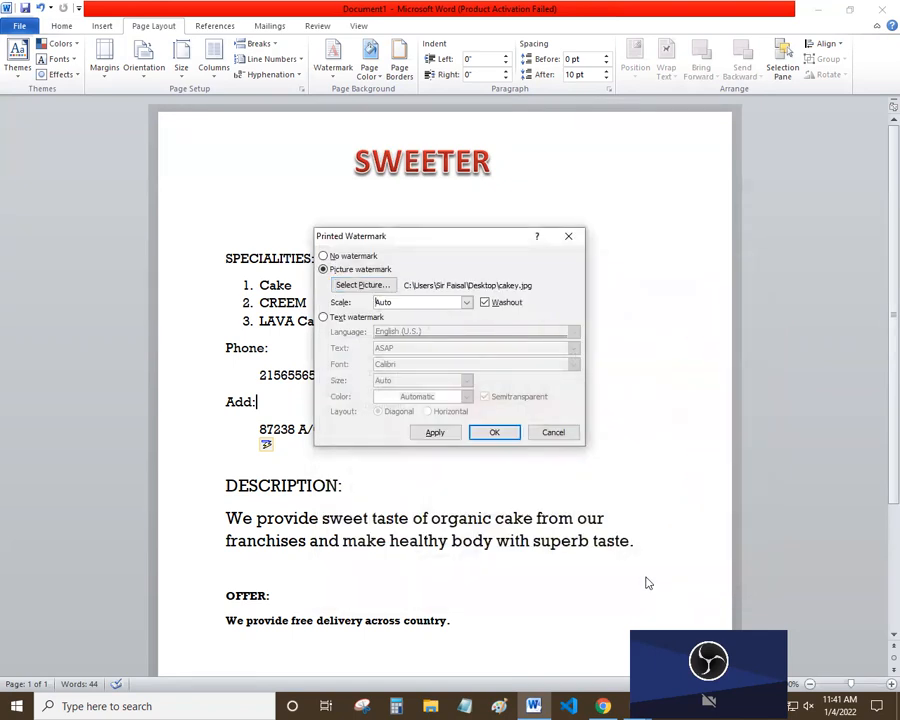
- Apply the picture watermark with Auto scale and Washout, and check it across the whole page
left_click(466, 304)
left_click(466, 304)
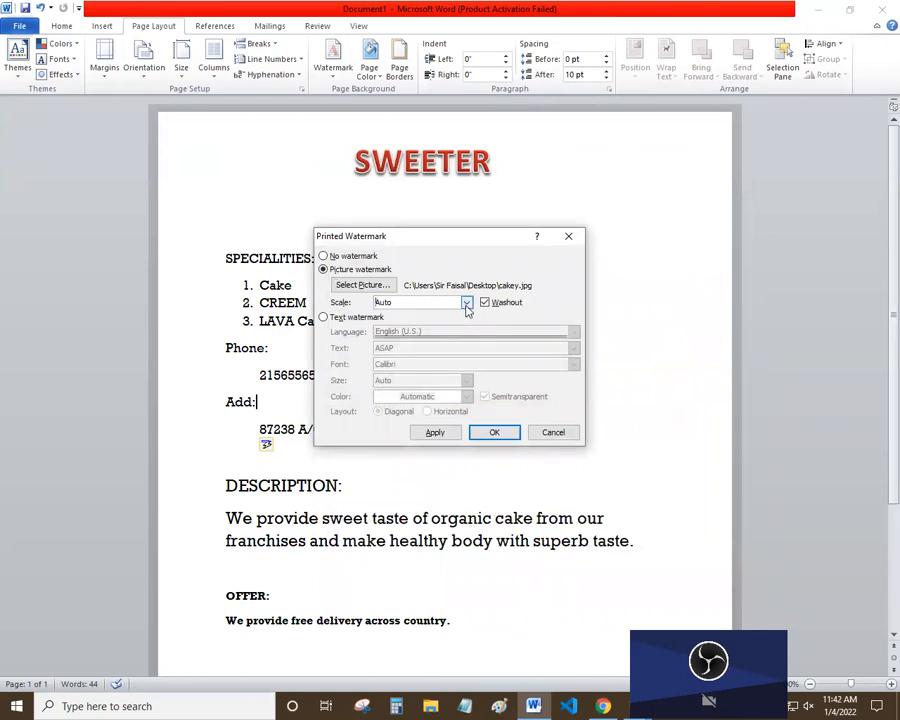
left_click(495, 433)
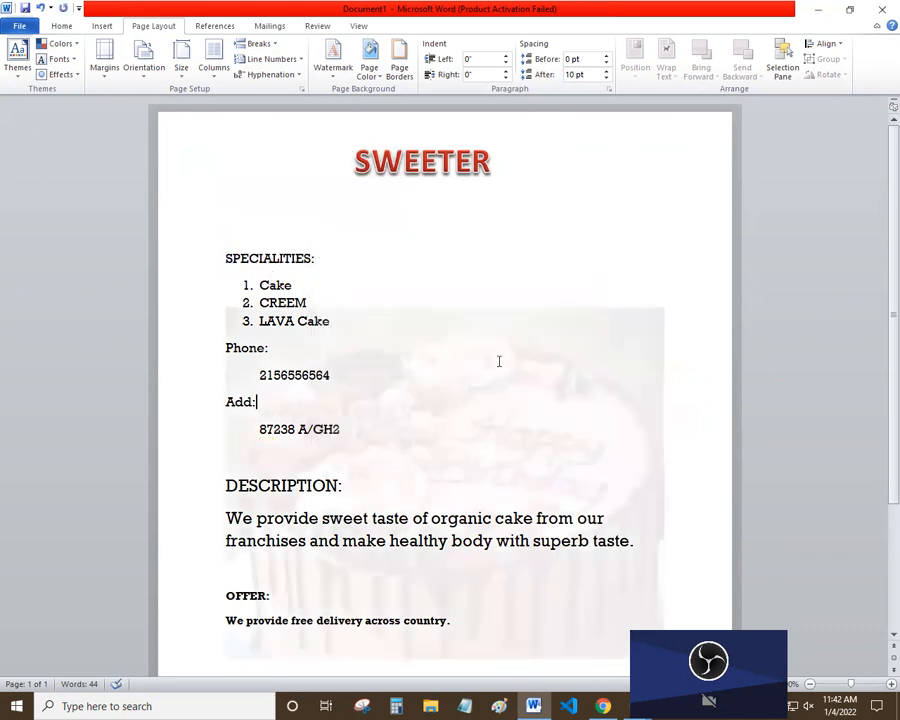
scroll(503, 342, "down", 4)
scroll(502, 334, "up", 4)
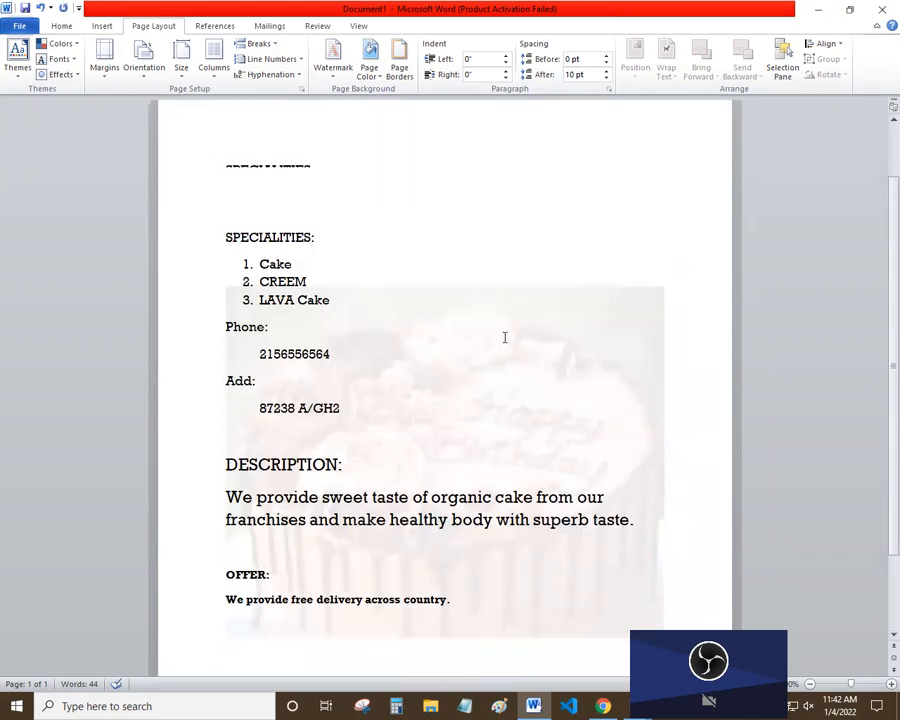
scroll(427, 267, "down", 2)
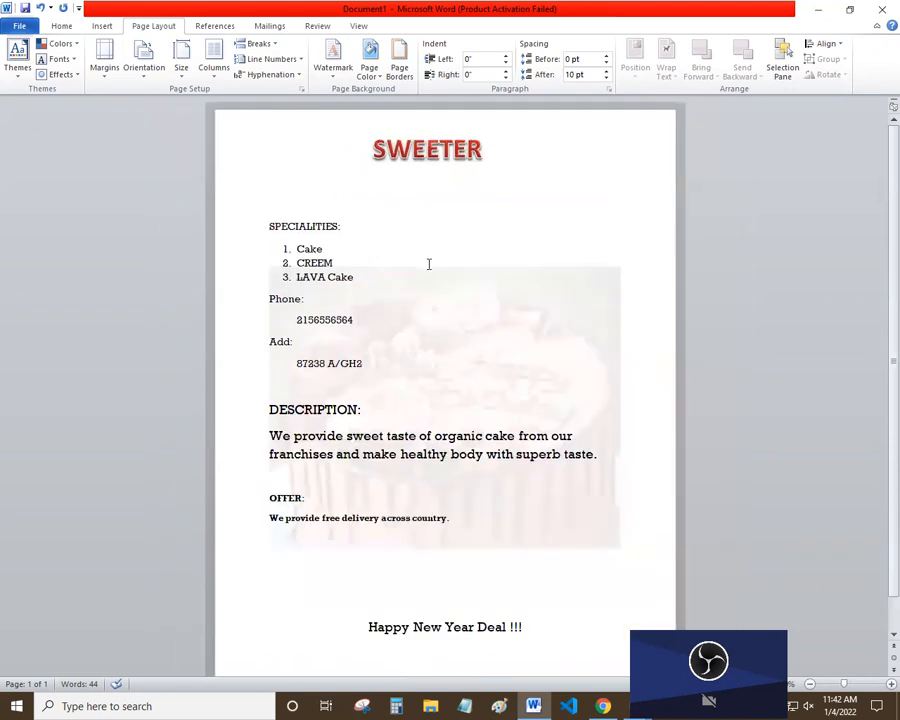
scroll(428, 264, "down", 2)
scroll(428, 264, "up", 1)
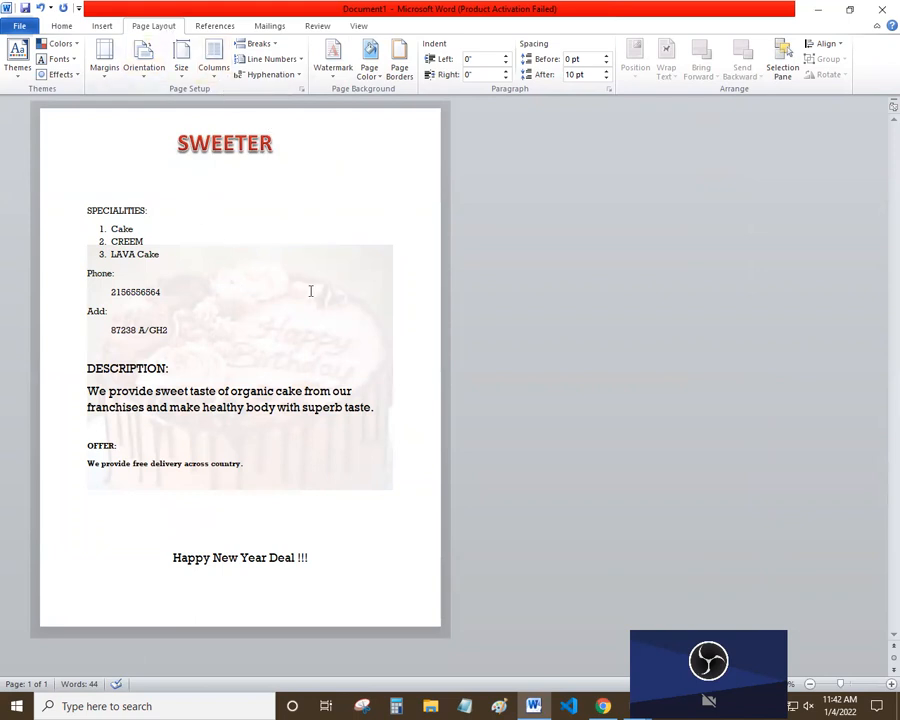
- Read the star shape instruction in the Google Docs procedure and return to the Word pamphlet
key("alt+Tab")
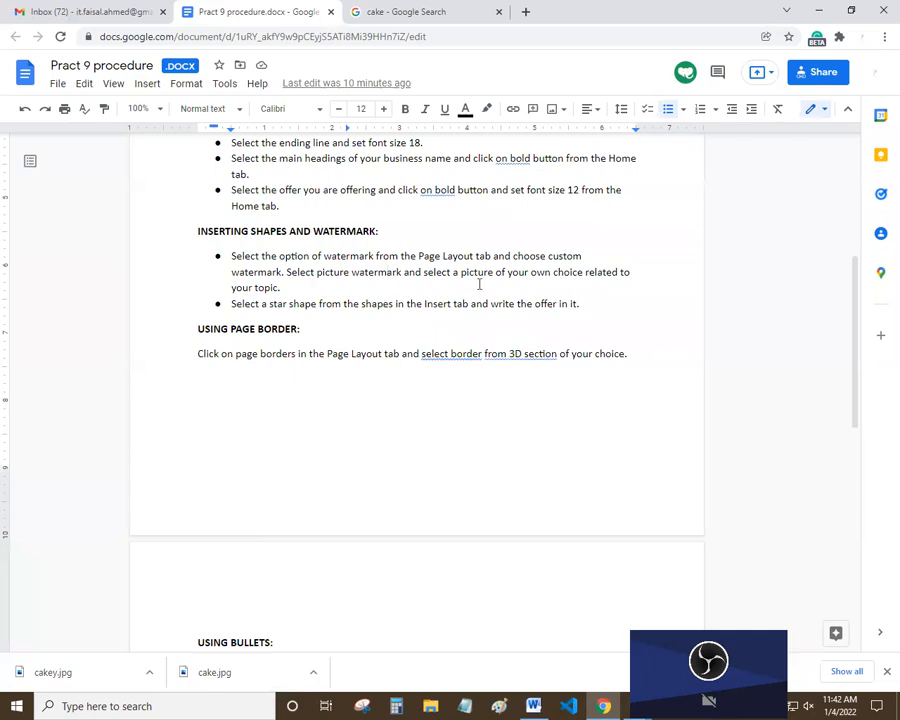
left_click_drag(357, 299, 544, 305)
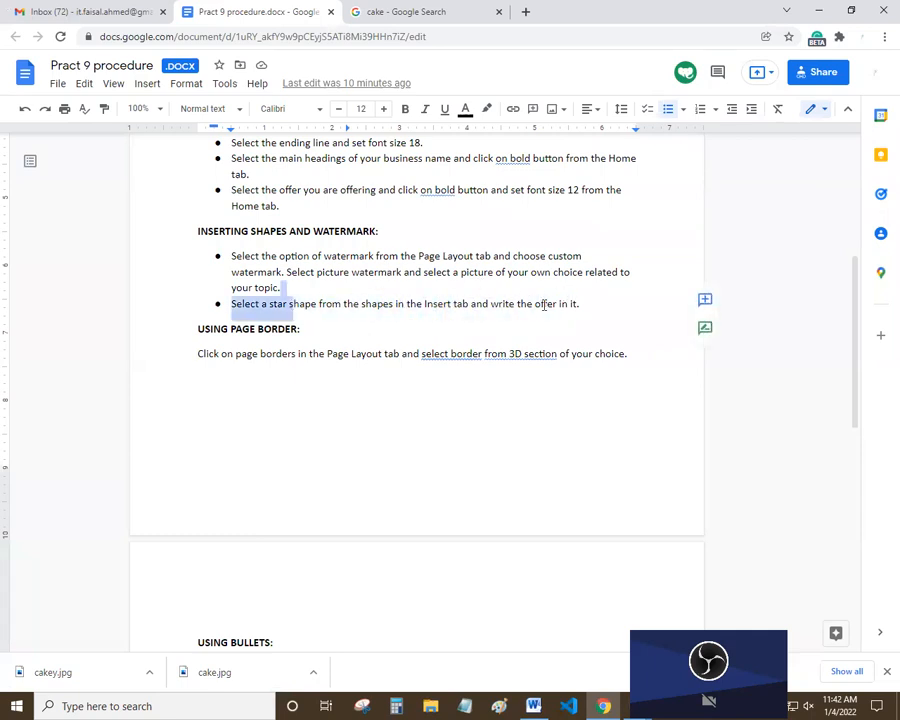
left_click_drag(305, 313, 300, 302)
double_click(278, 303)
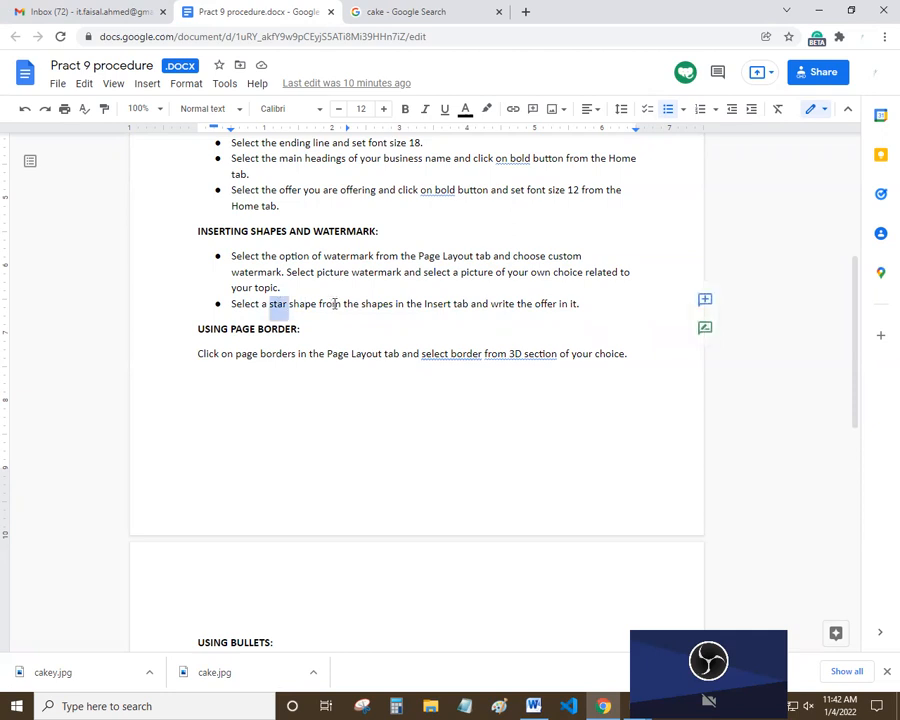
key("alt+Tab")
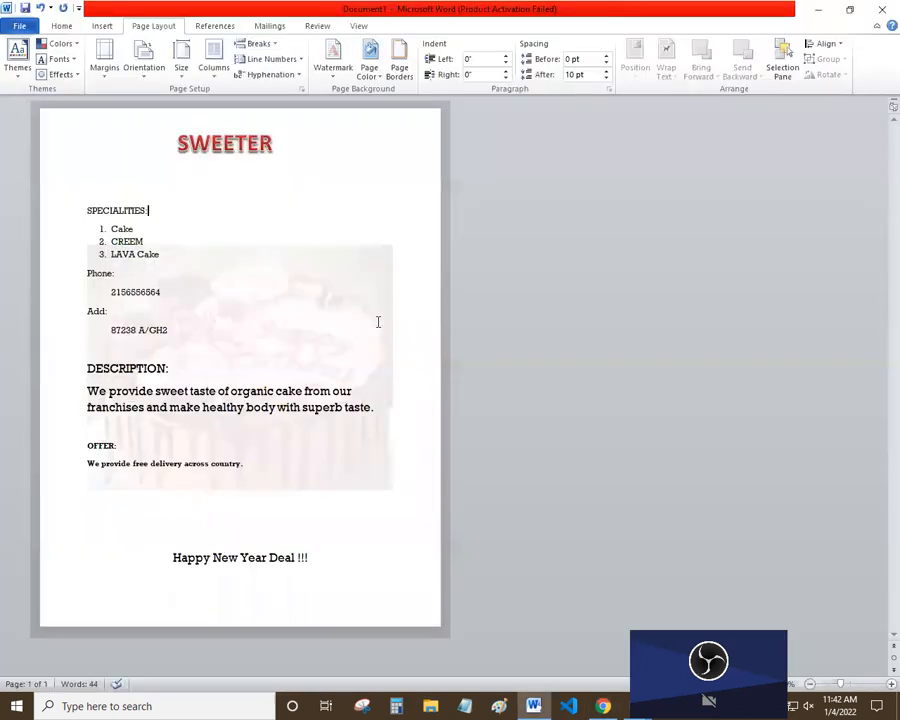
- Draw a five-point star about 3.34" high and 4.27" wide beside the specialities and contact details, with no fill
left_click(93, 29)
left_click(206, 60)
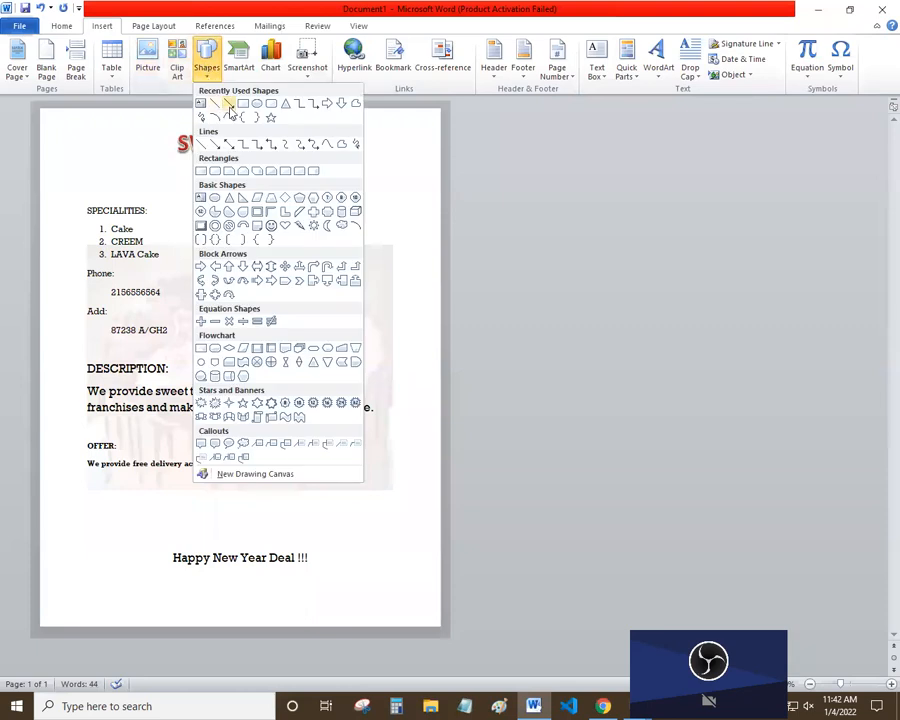
left_click(272, 119)
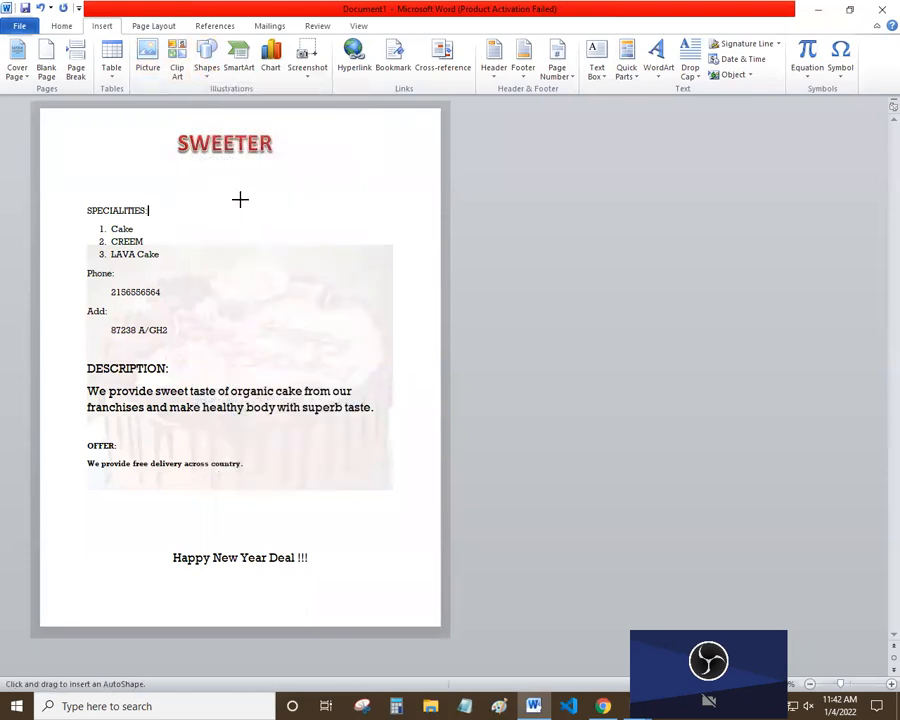
mouse_move(233, 197)
left_mouse_down()
mouse_move(358, 303)
mouse_move(422, 331)
mouse_move(420, 301)
mouse_move(442, 299)
mouse_move(362, 287)
mouse_move(408, 334)
mouse_move(435, 348)
mouse_move(440, 339)
mouse_move(420, 370)
mouse_move(434, 362)
mouse_move(427, 350)
mouse_move(434, 354)
left_mouse_up()
left_click(292, 43)
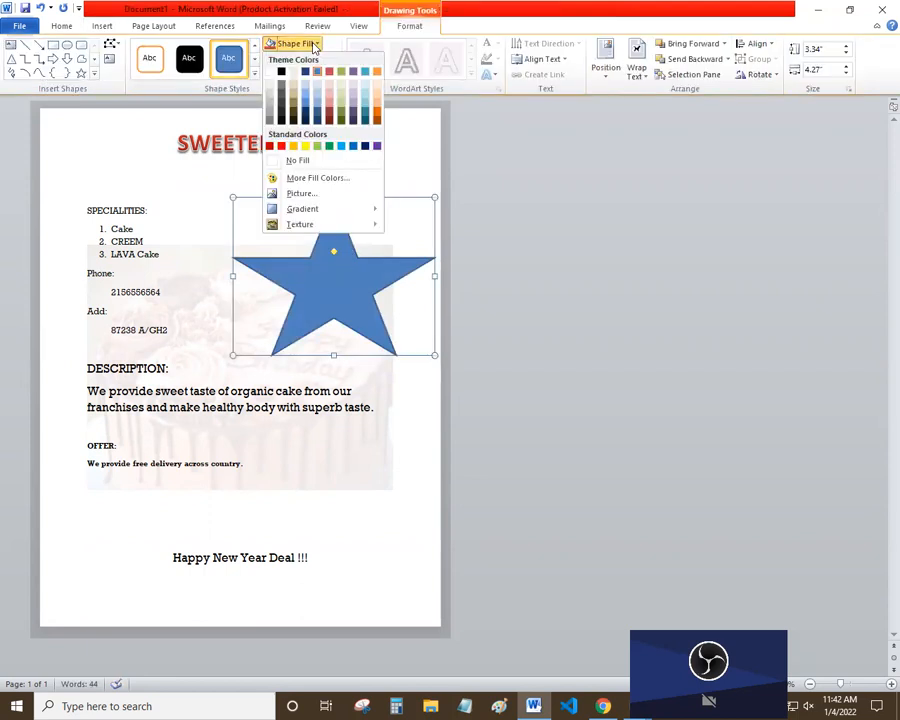
left_click(300, 161)
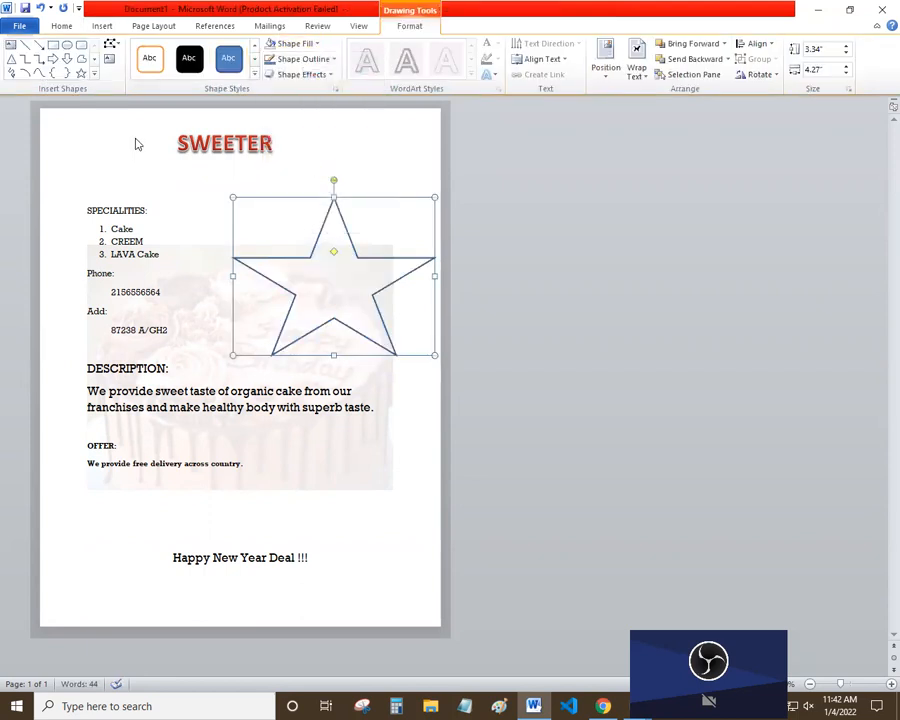
- Insert a WordArt object in the green fifth-row style on the empty line below the SWEETER title
left_click(140, 150)
left_click(102, 25)
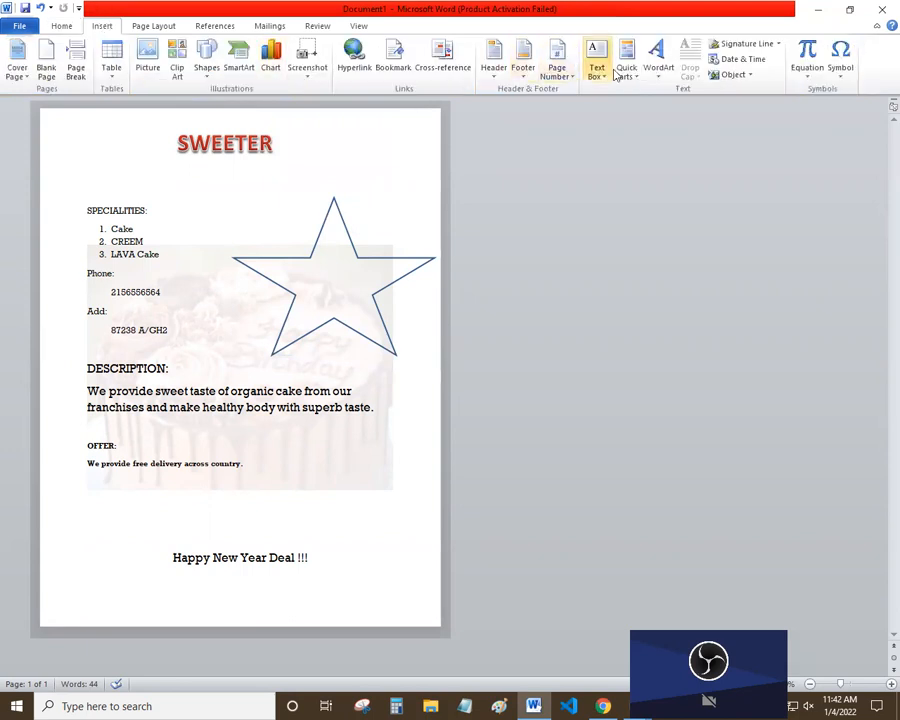
left_click(658, 62)
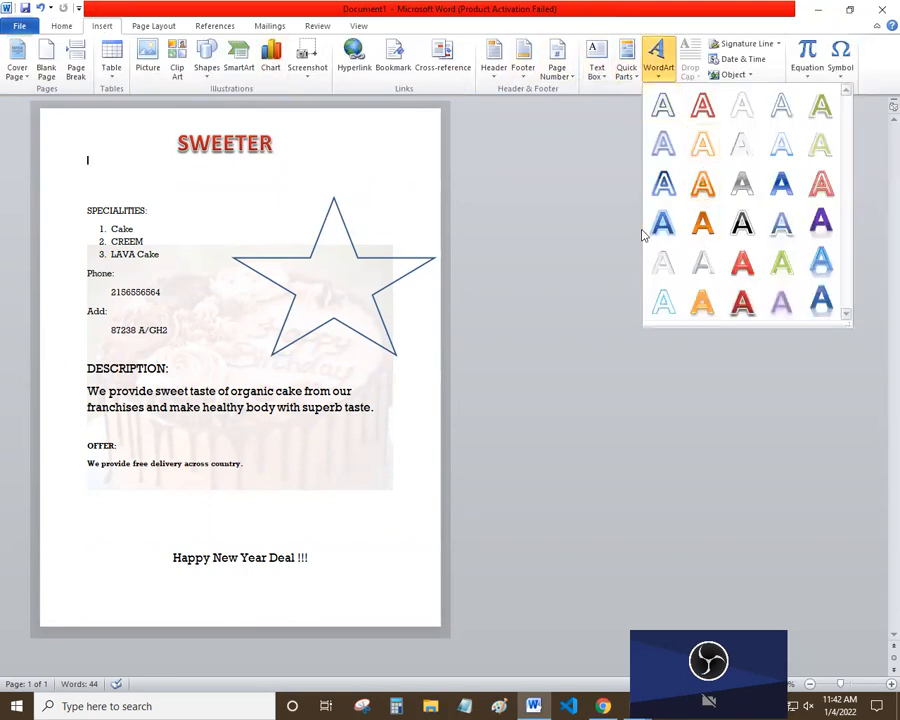
left_click(796, 264)
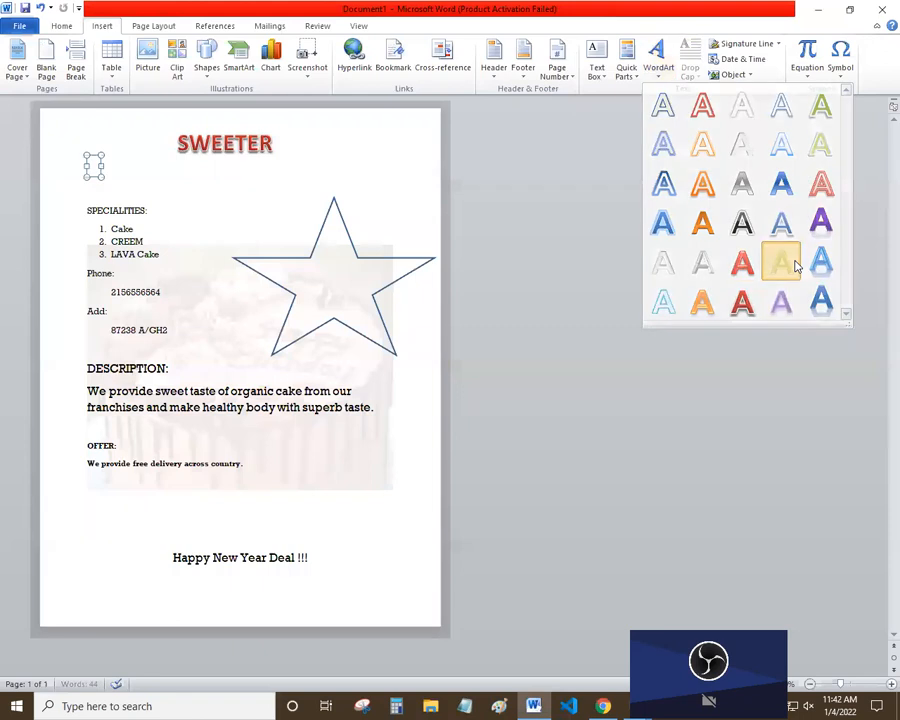